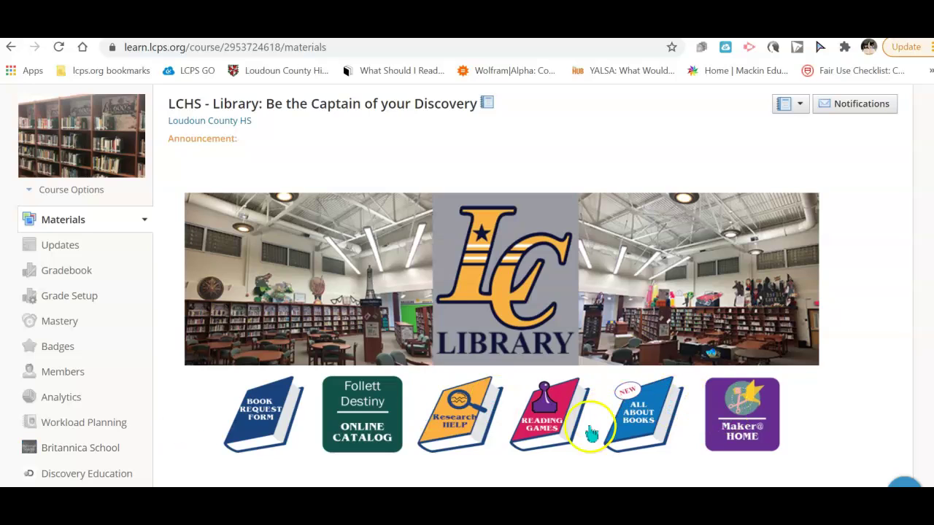
Open "English Honors Assessment Step by Step Which Database to Use First.docx" from the Research Help folder and read its suggested databases table
{"action": "left_click", "coordinate": [459, 427]}
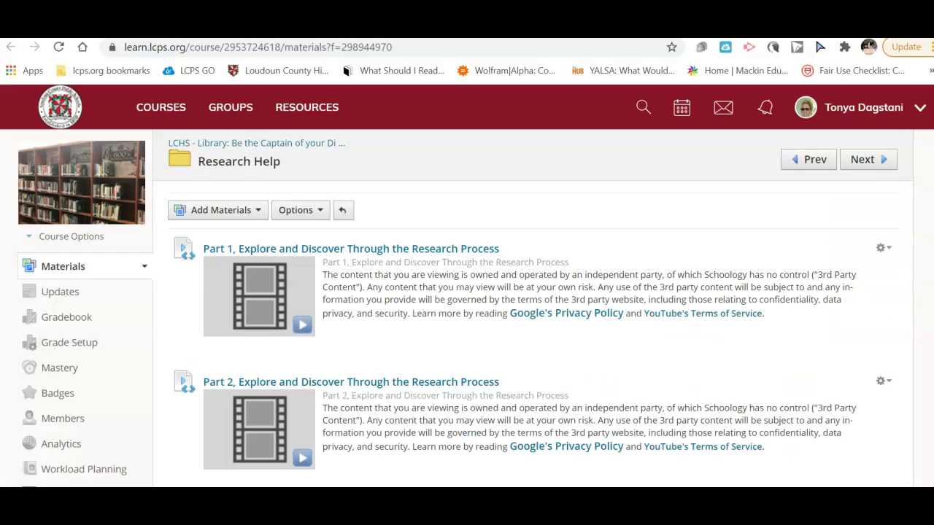
{"action": "scroll", "coordinate": [467, 286], "scroll_direction": "down", "scroll_amount": 3}
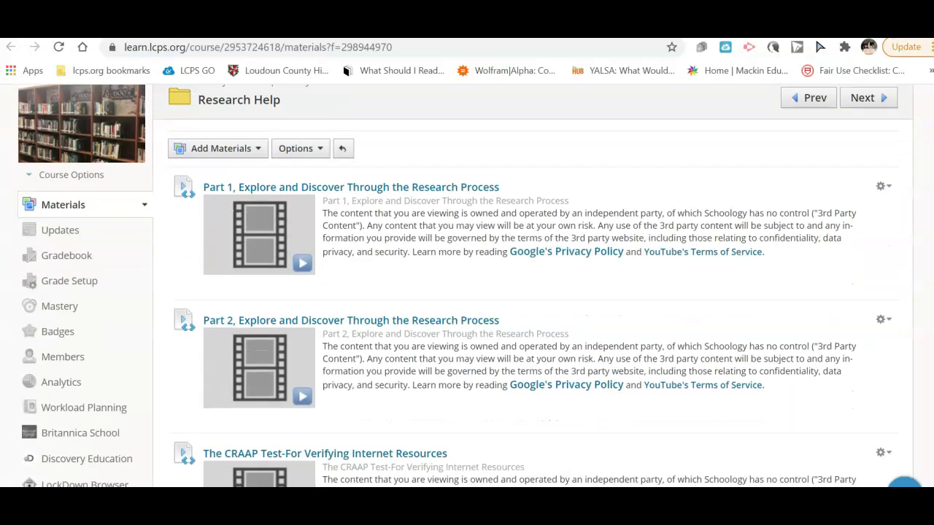
{"action": "scroll", "coordinate": [467, 286], "scroll_direction": "down", "scroll_amount": 1}
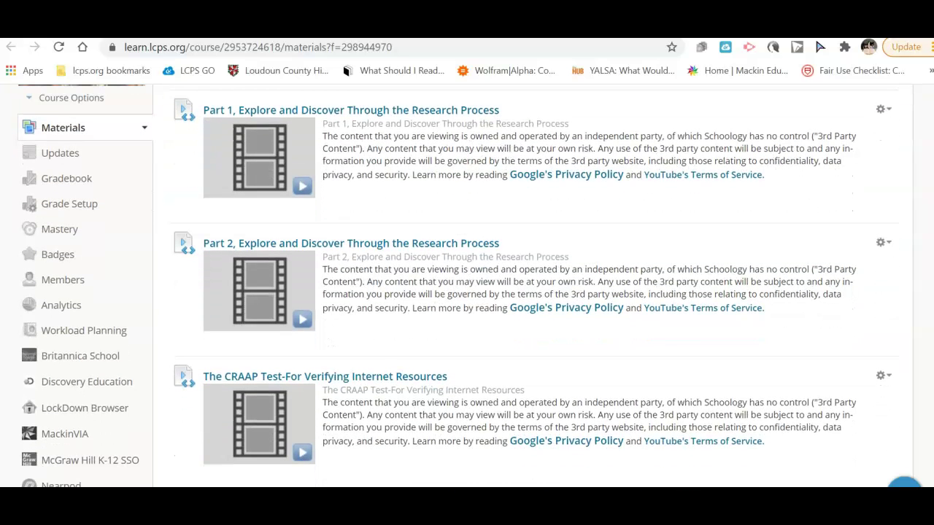
{"action": "scroll", "coordinate": [930, 332], "scroll_direction": "down", "scroll_amount": 5}
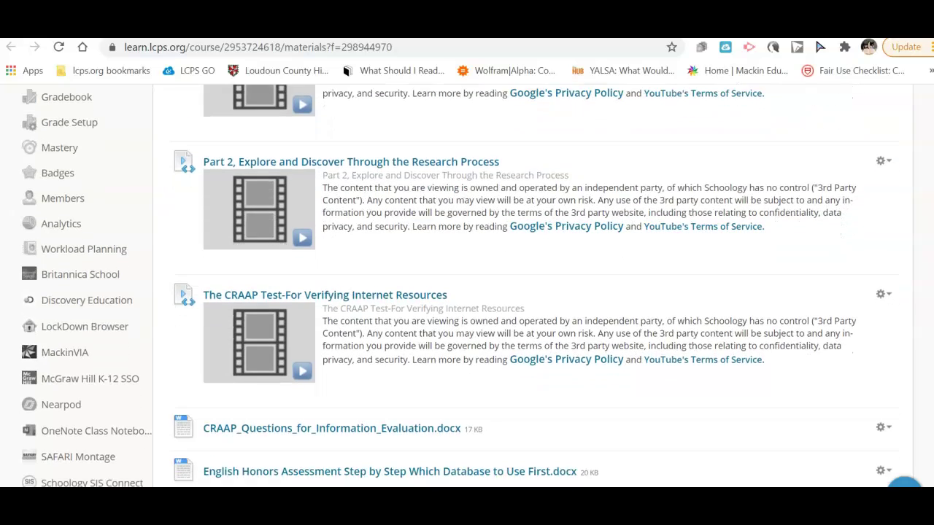
{"action": "left_click_drag", "start_coordinate": [930, 332], "coordinate": [925, 387]}
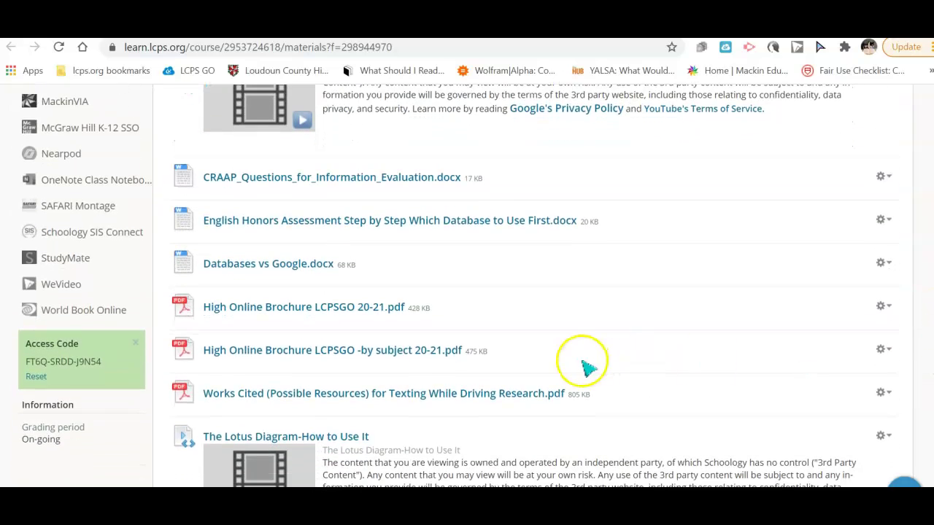
{"action": "left_click", "coordinate": [262, 229]}
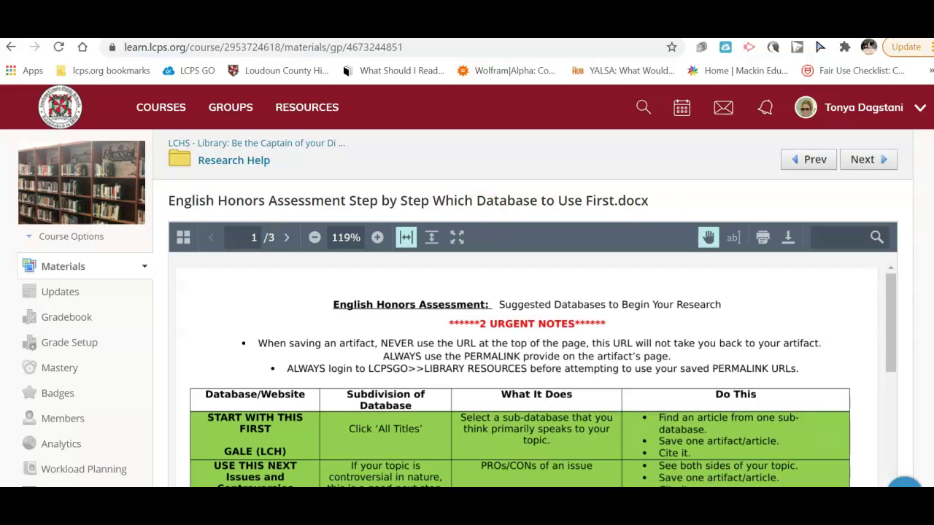
{"action": "scroll", "coordinate": [467, 292], "scroll_direction": "down", "scroll_amount": 3}
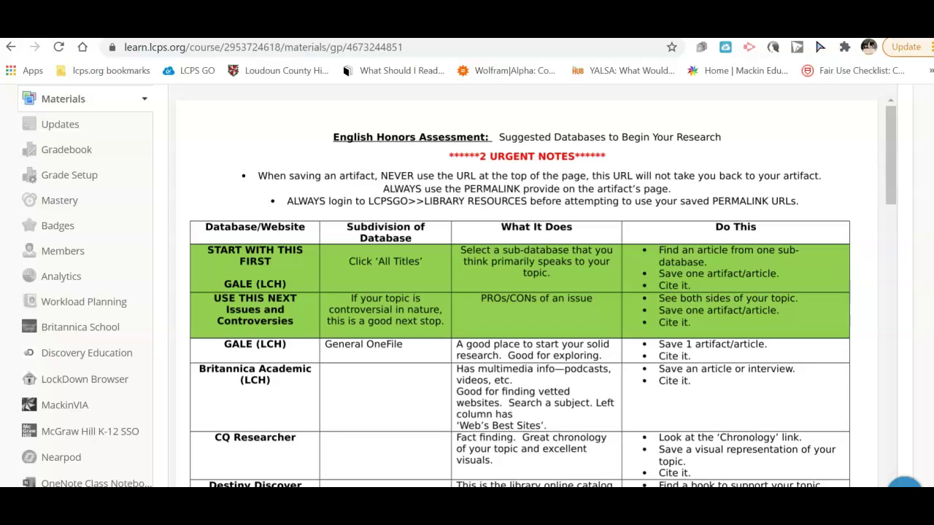
{"action": "scroll", "coordinate": [466, 286], "scroll_direction": "down", "scroll_amount": 1}
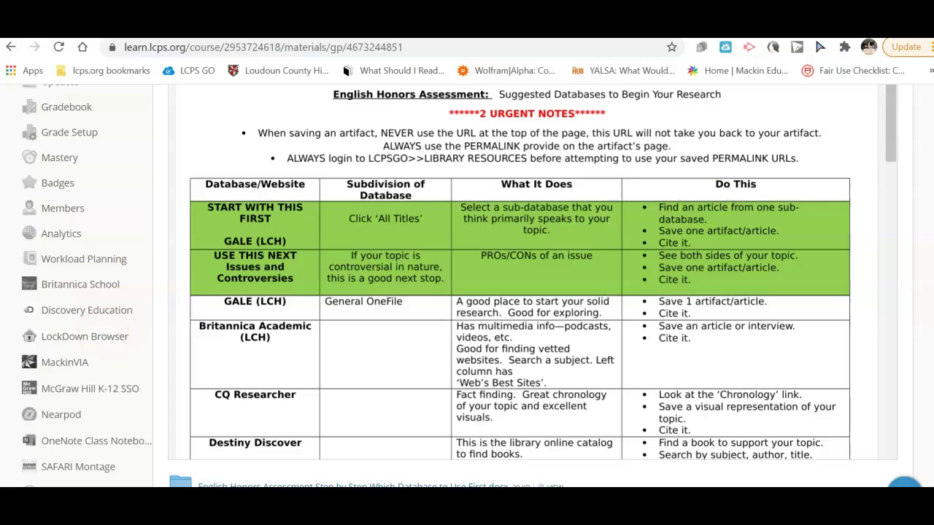
Switch to LCPS GO and open the GALE (LCH) database from the Library Resources folder
{"action": "key", "text": "ctrl+Tab"}
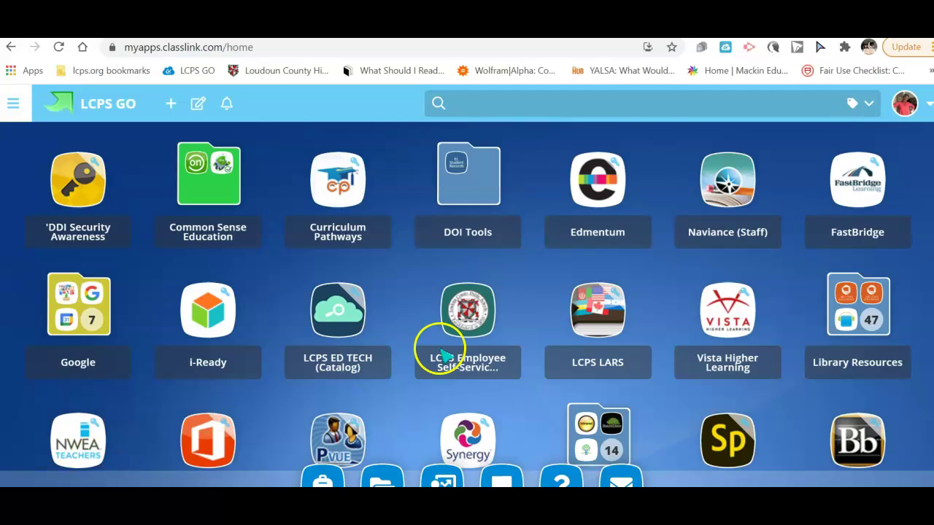
{"action": "left_click", "coordinate": [863, 304]}
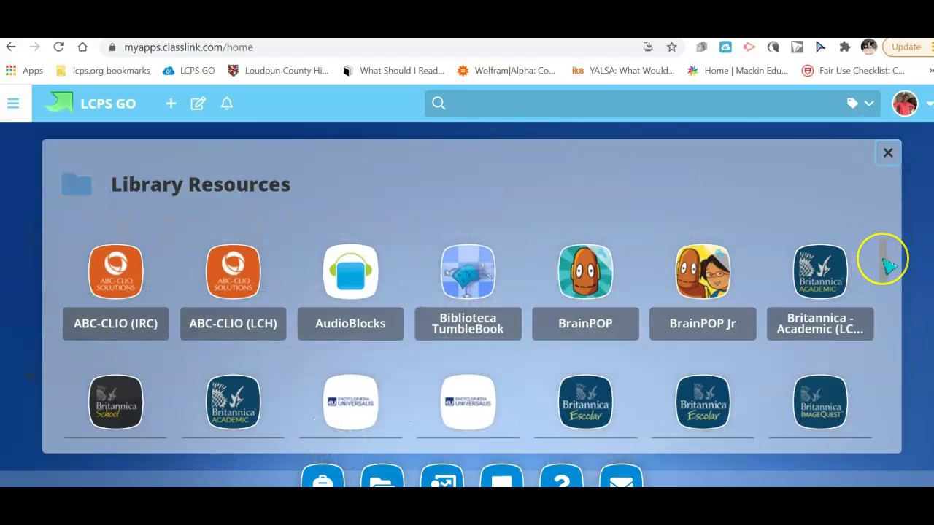
{"action": "left_click_drag", "start_coordinate": [883, 261], "coordinate": [870, 358]}
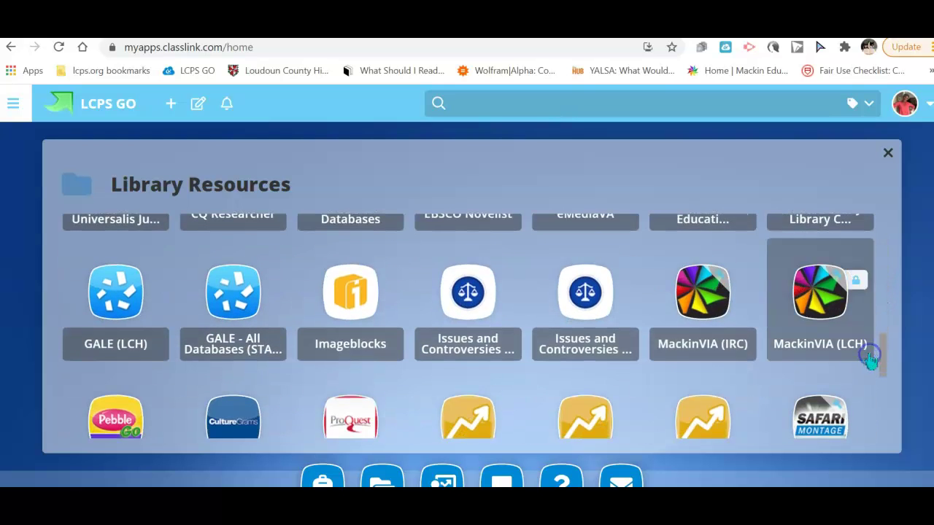
{"action": "left_click", "coordinate": [108, 325]}
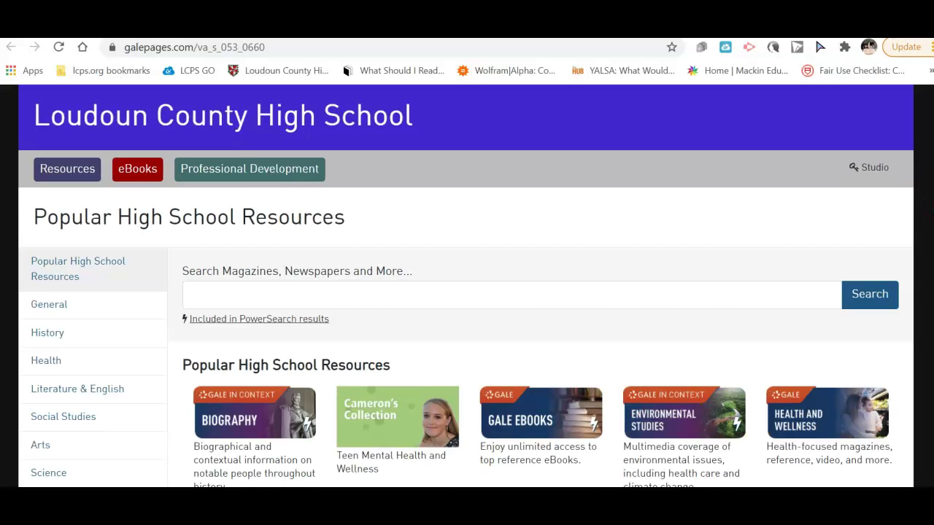
List All Titles among the Gale resources and open the General OneFile database
{"action": "scroll", "coordinate": [467, 291], "scroll_direction": "down", "scroll_amount": 3}
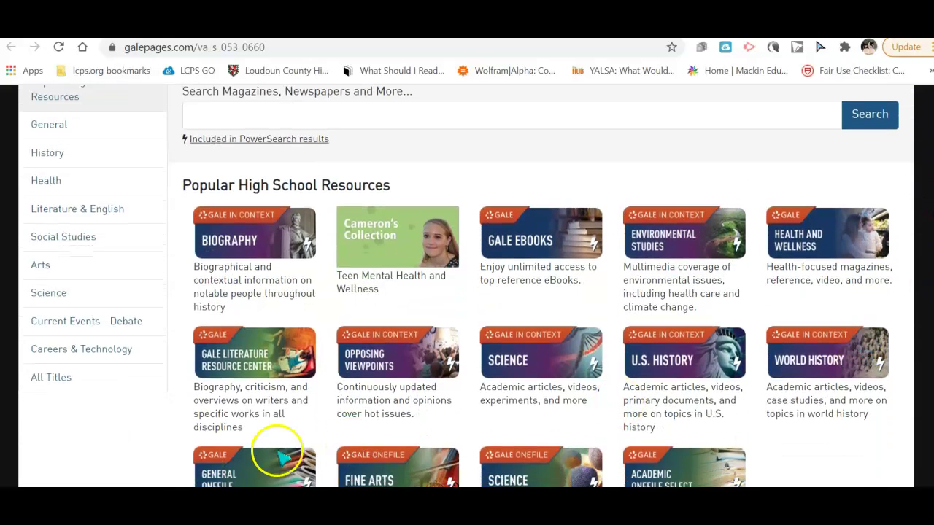
{"action": "left_click", "coordinate": [32, 384]}
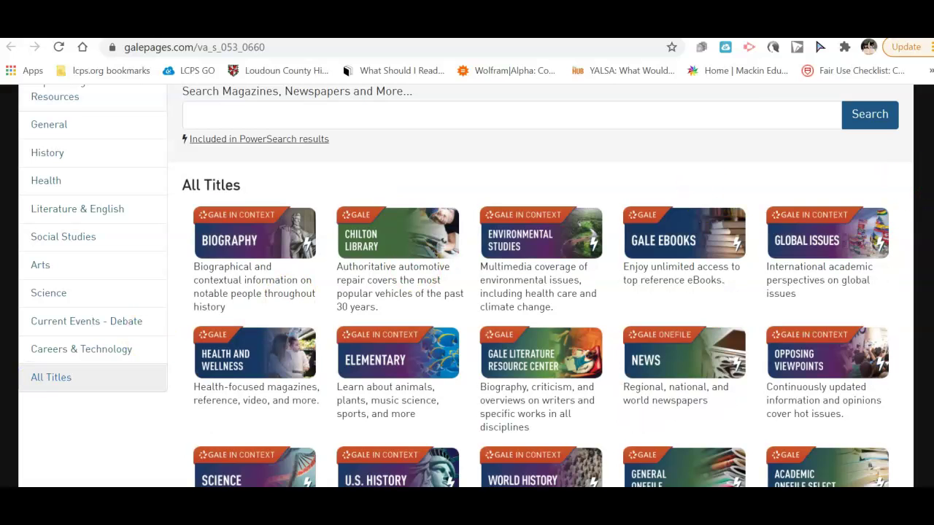
{"action": "scroll", "coordinate": [467, 292], "scroll_direction": "down", "scroll_amount": 1}
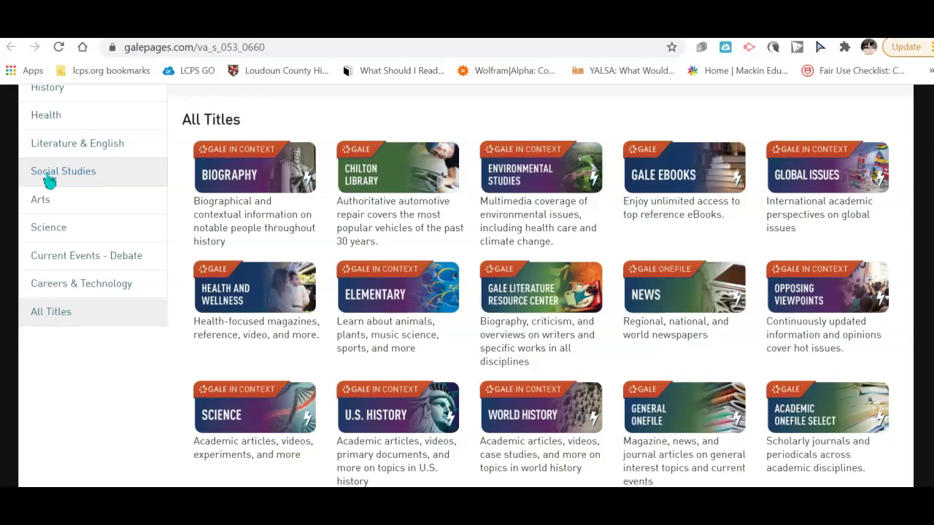
{"action": "left_click", "coordinate": [69, 143]}
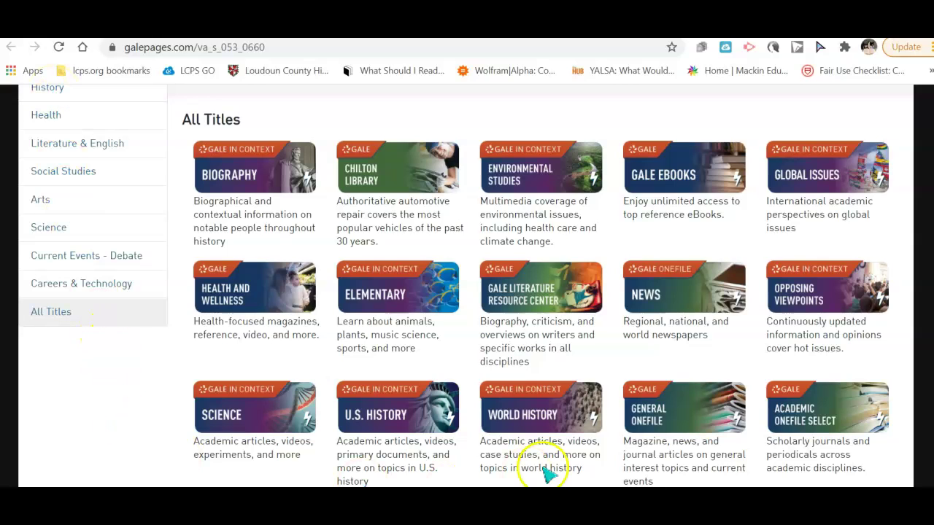
{"action": "left_click", "coordinate": [643, 417]}
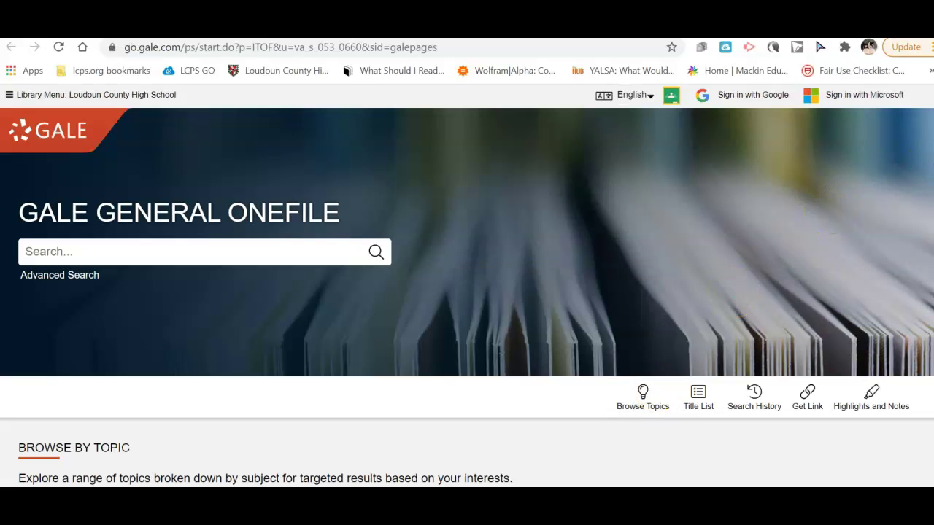
{"action": "scroll", "coordinate": [467, 292], "scroll_direction": "down", "scroll_amount": 1}
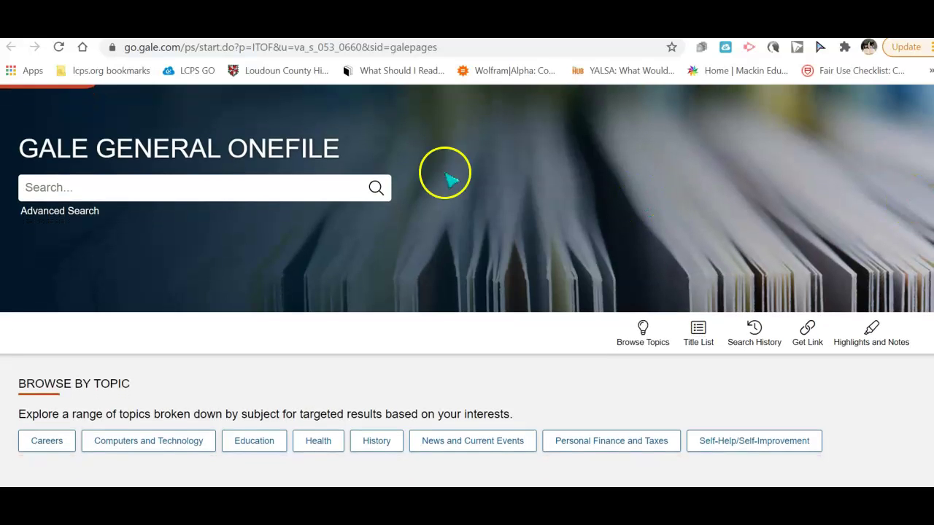
Search Gale General OneFile for "media bias" and show the Academic Journals results
{"action": "left_click", "coordinate": [253, 193]}
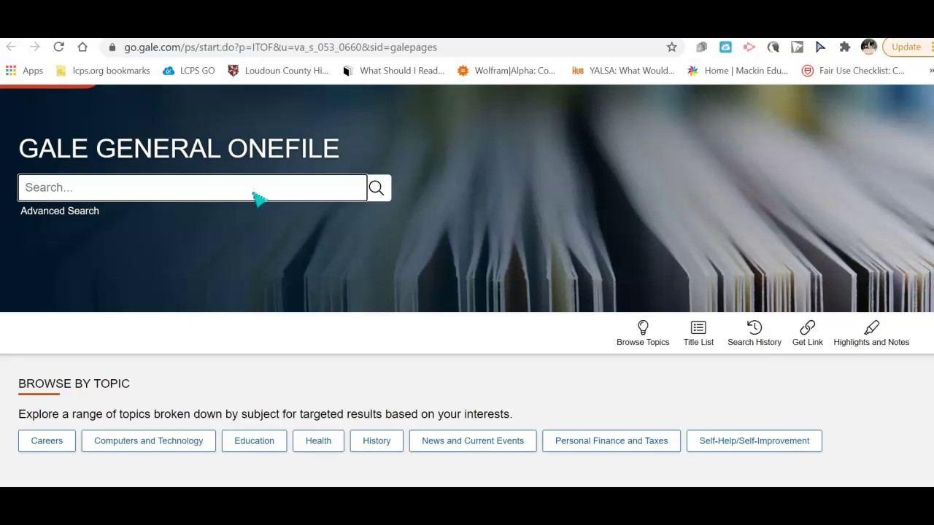
{"action": "type", "text": "media bias"}
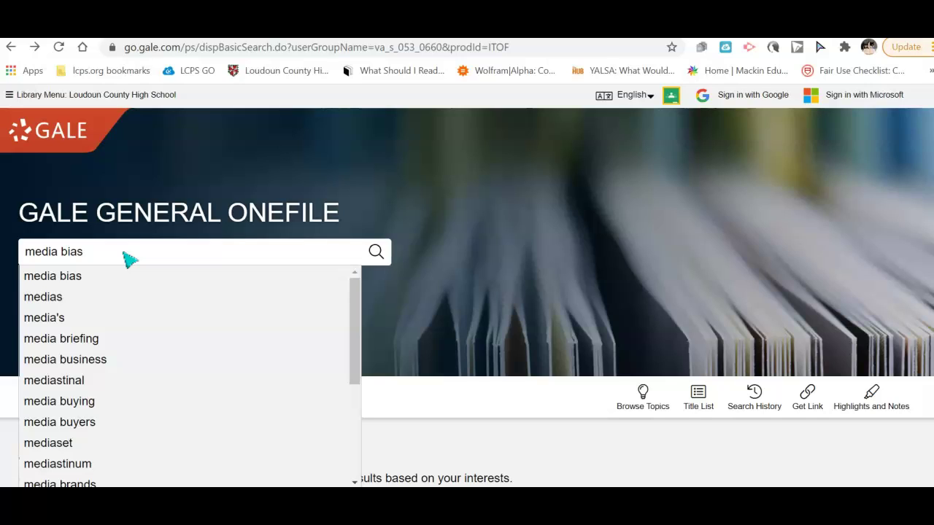
{"action": "left_click", "coordinate": [375, 251]}
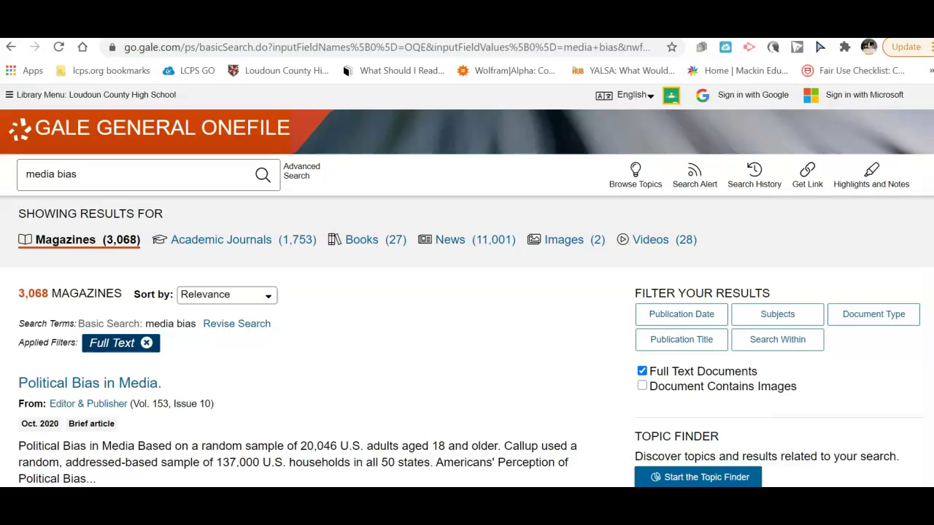
{"action": "scroll", "coordinate": [467, 291], "scroll_direction": "down", "scroll_amount": 1}
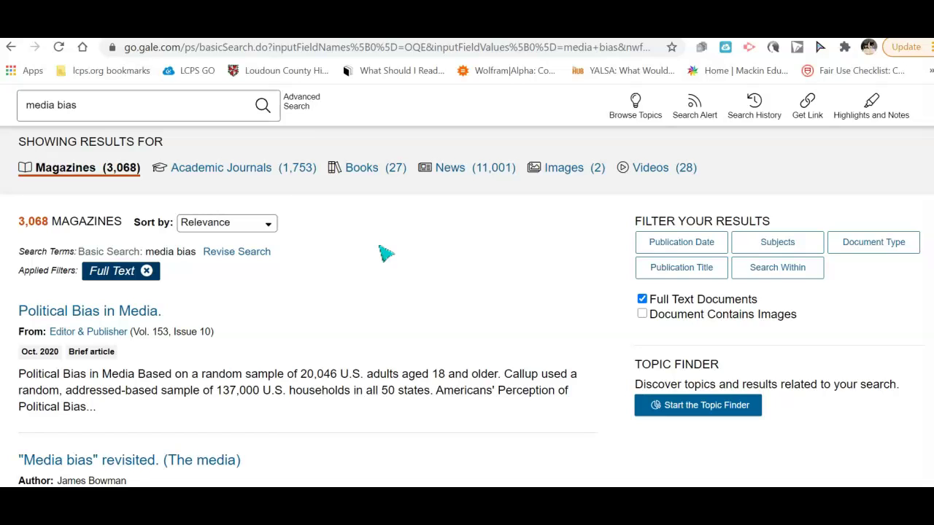
{"action": "left_click", "coordinate": [236, 169]}
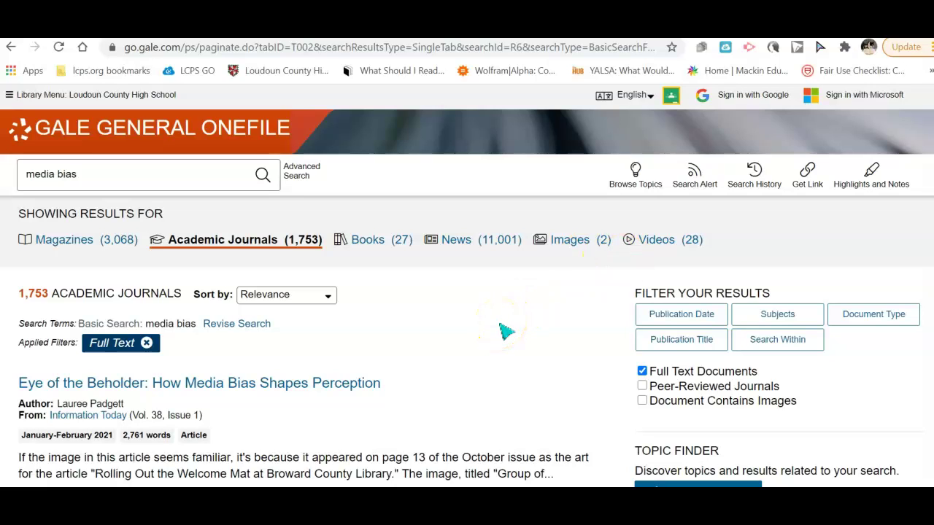
Examine the Publication Date and Subjects filter options for the academic journal results without applying any filter
{"action": "left_click", "coordinate": [660, 321]}
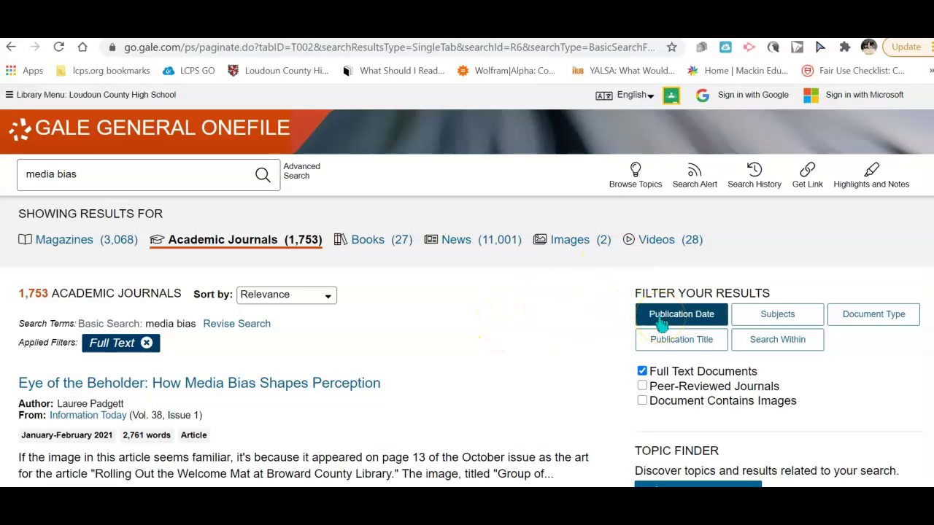
{"action": "left_click", "coordinate": [661, 321]}
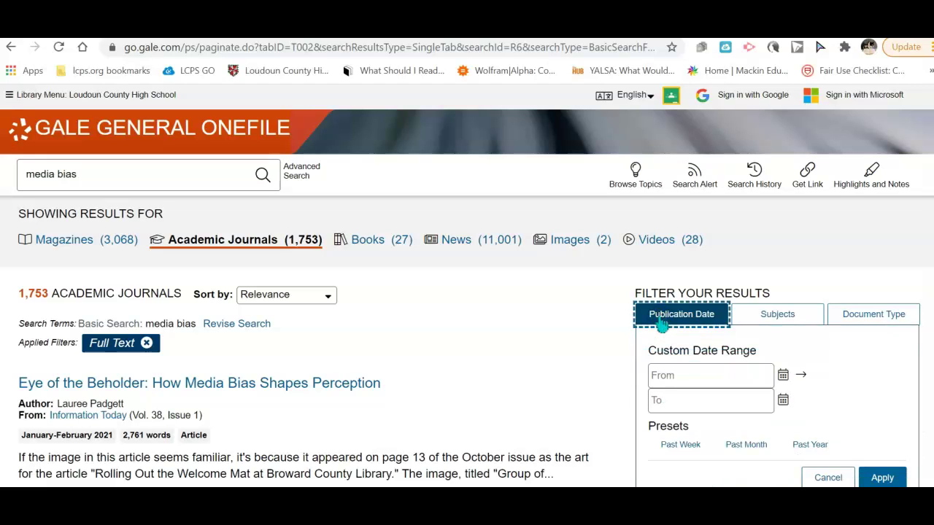
{"action": "left_click", "coordinate": [660, 321]}
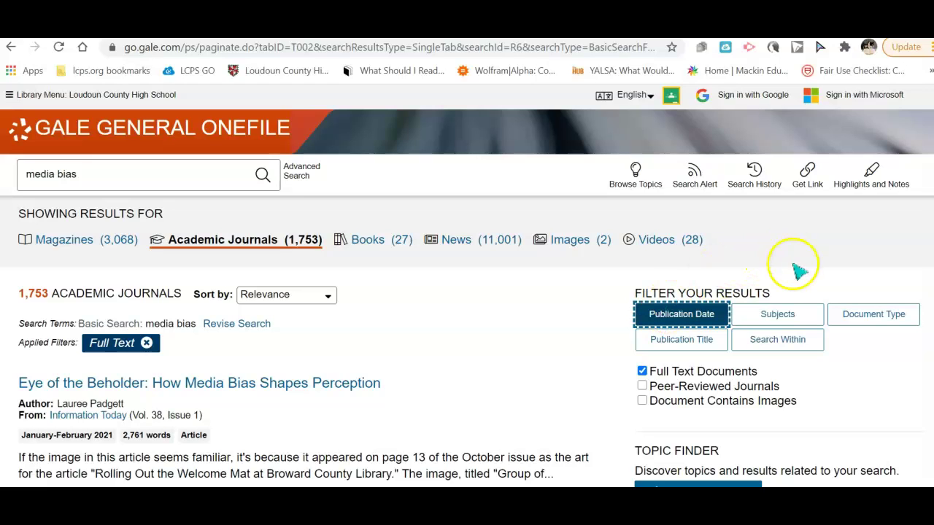
{"action": "left_click", "coordinate": [772, 320]}
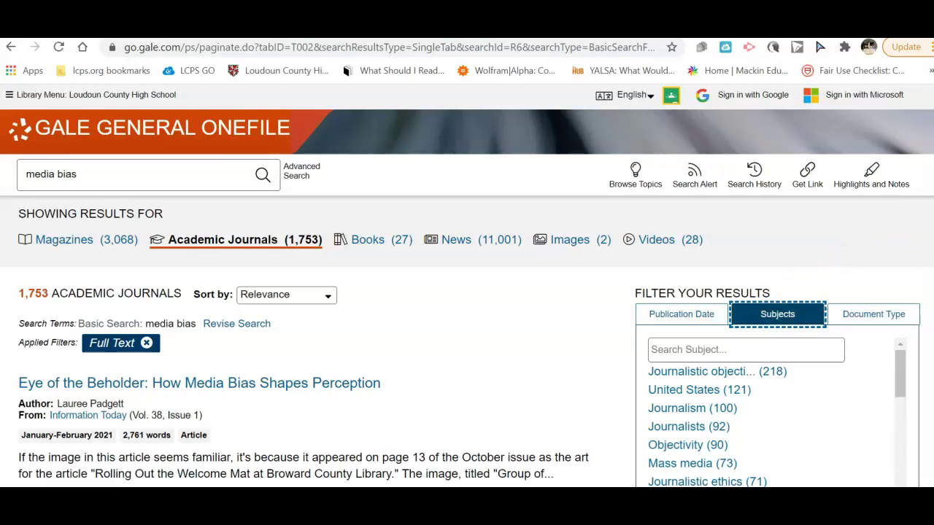
{"action": "scroll", "coordinate": [467, 292], "scroll_direction": "down", "scroll_amount": 3}
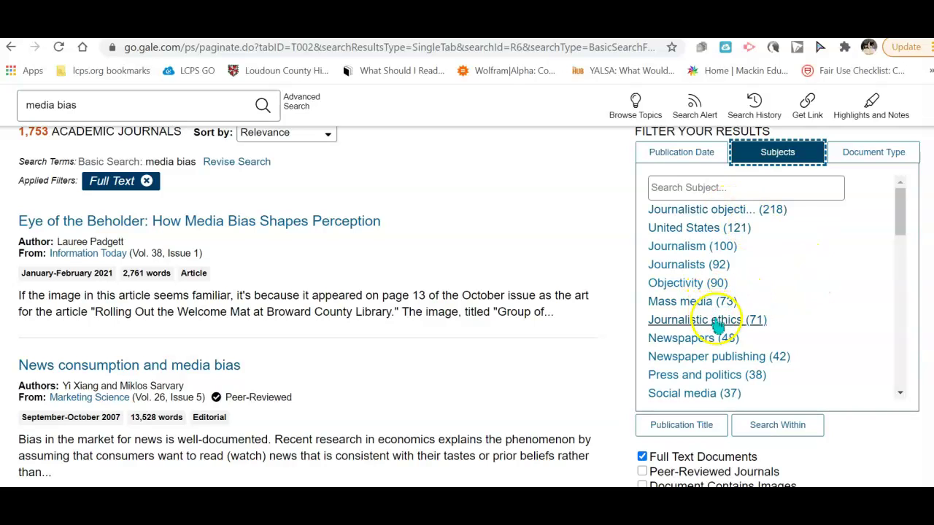
{"action": "left_click", "coordinate": [770, 152]}
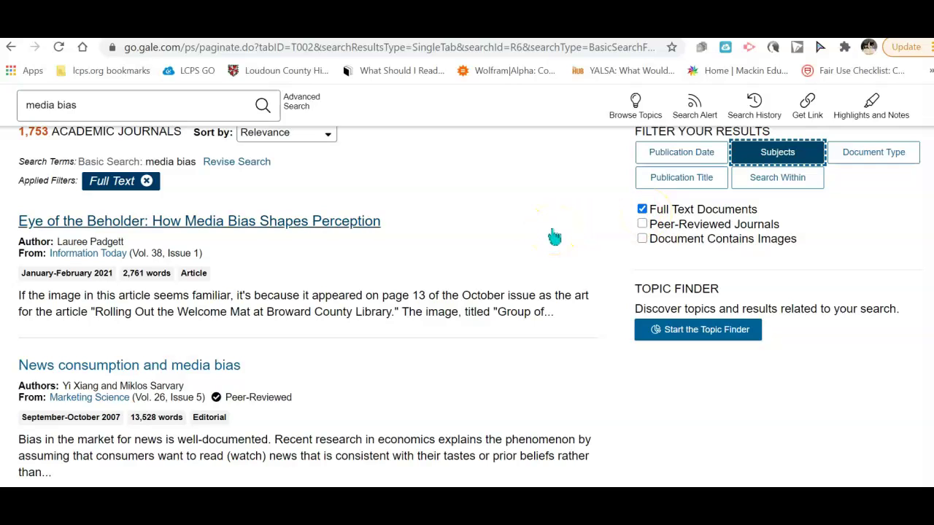
Open the article "Eye of the Beholder: How Media Bias Shapes Perception" from the academic journal results
{"action": "scroll", "coordinate": [466, 306], "scroll_direction": "up", "scroll_amount": 2}
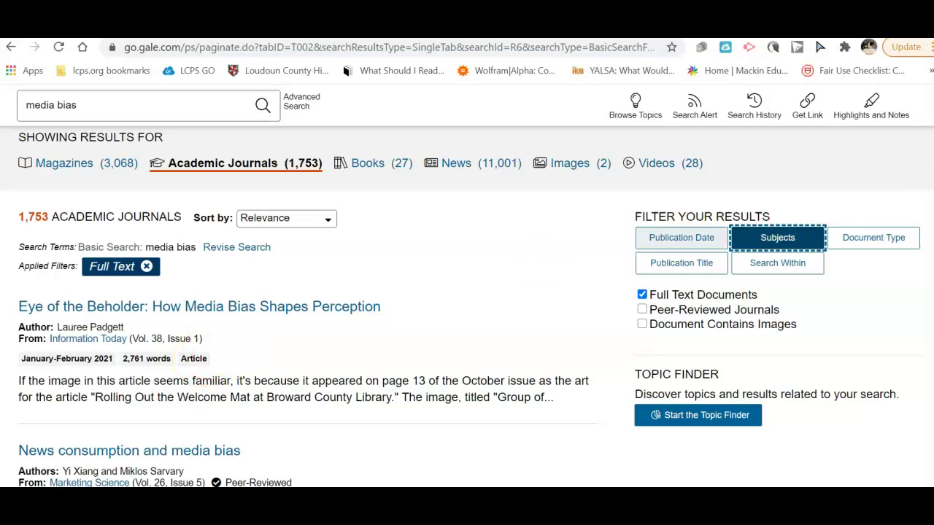
{"action": "scroll", "coordinate": [475, 298], "scroll_direction": "down", "scroll_amount": 2}
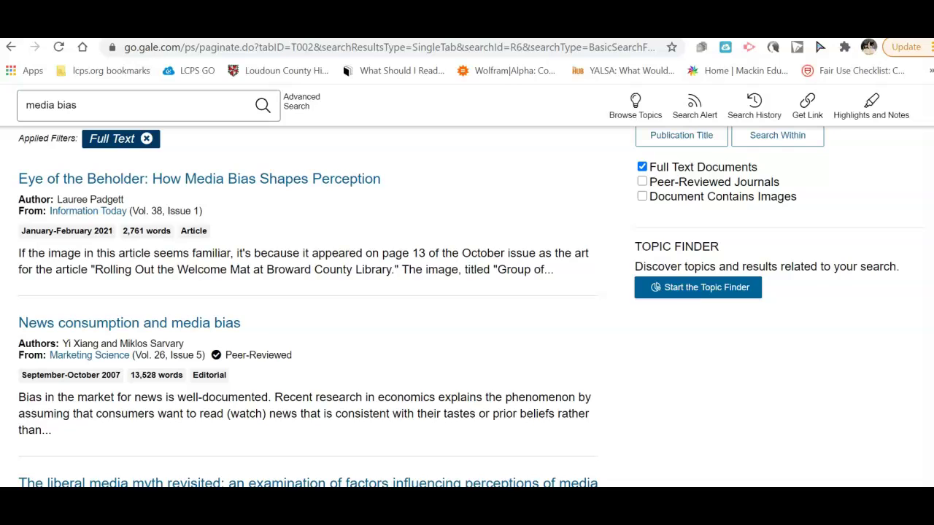
{"action": "scroll", "coordinate": [467, 306], "scroll_direction": "up", "scroll_amount": 2}
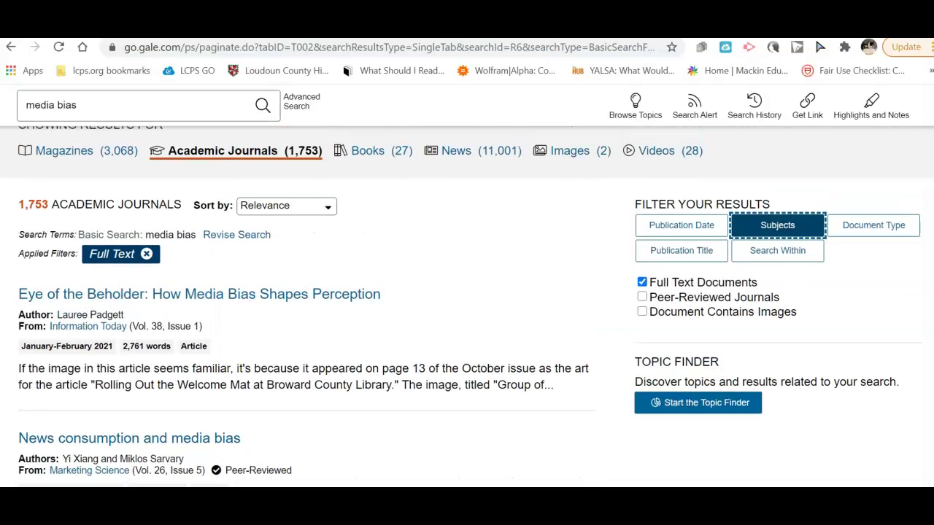
{"action": "left_click", "coordinate": [210, 295]}
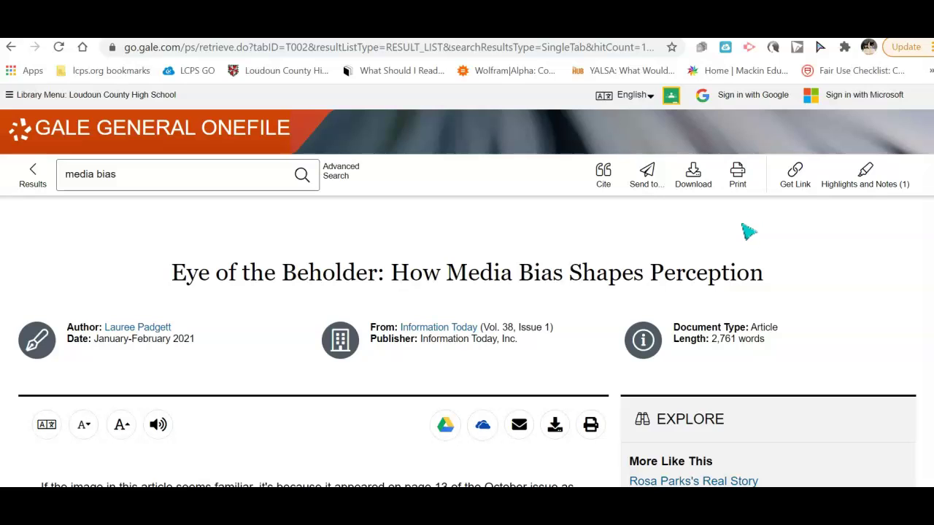
Open the article's citation tools, select the full MLA 8th Edition citation text, and close the citation window
{"action": "left_click", "coordinate": [601, 179]}
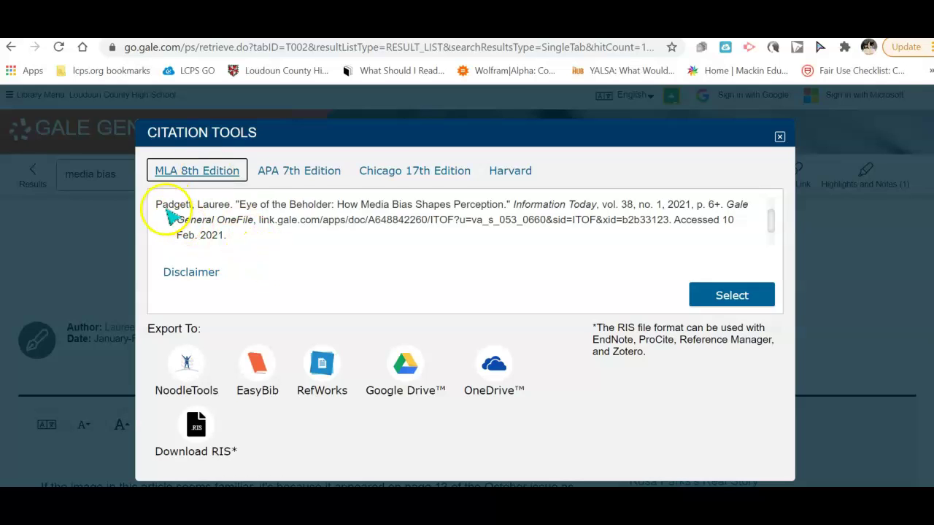
{"action": "left_click_drag", "start_coordinate": [157, 206], "coordinate": [219, 240]}
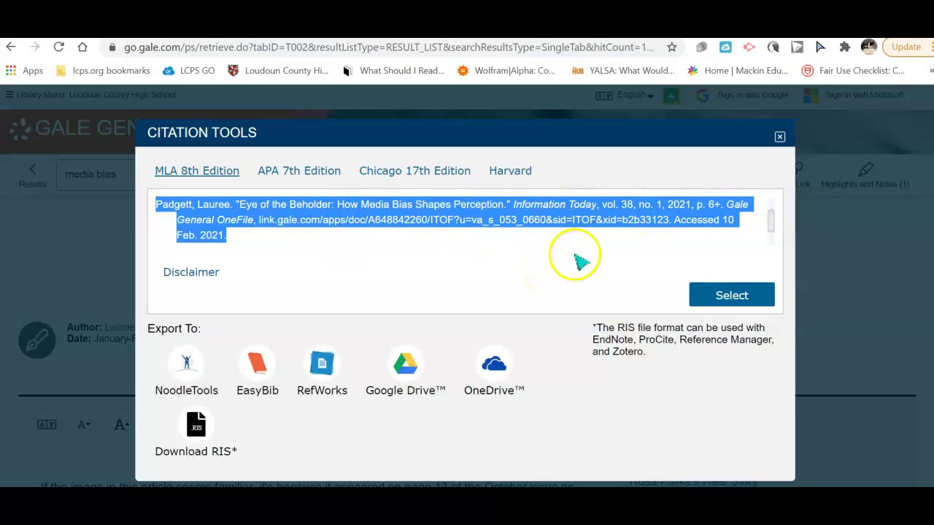
{"action": "left_click", "coordinate": [779, 139]}
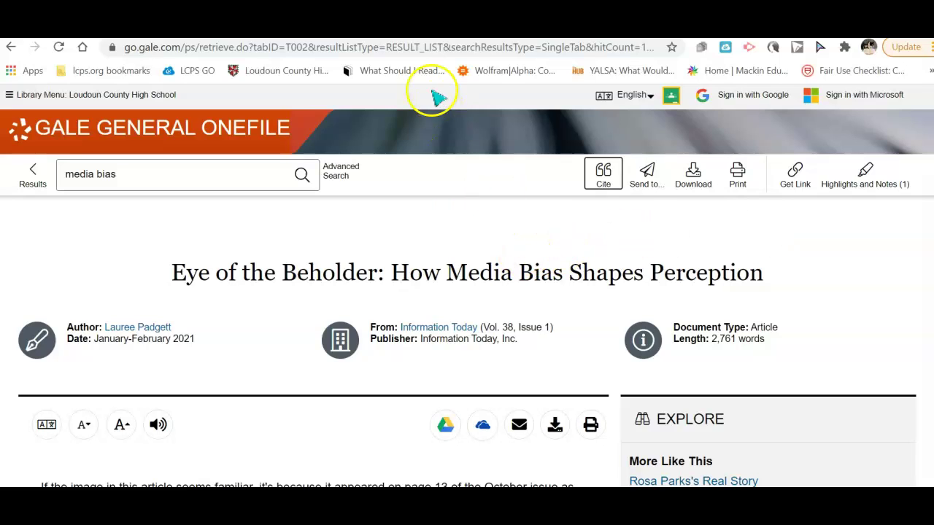
View the link that Gale provides for getting back to the article, then close it
{"action": "left_click", "coordinate": [411, 48]}
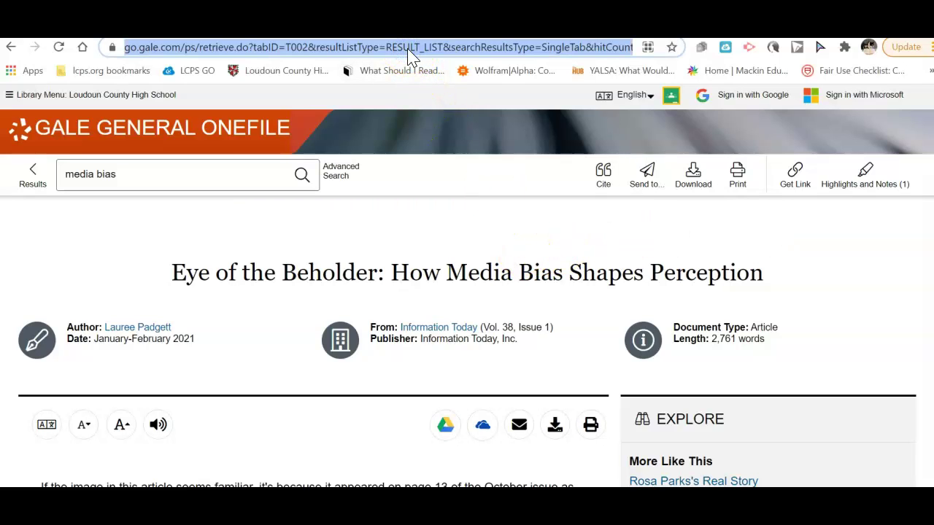
{"action": "left_click", "coordinate": [469, 183]}
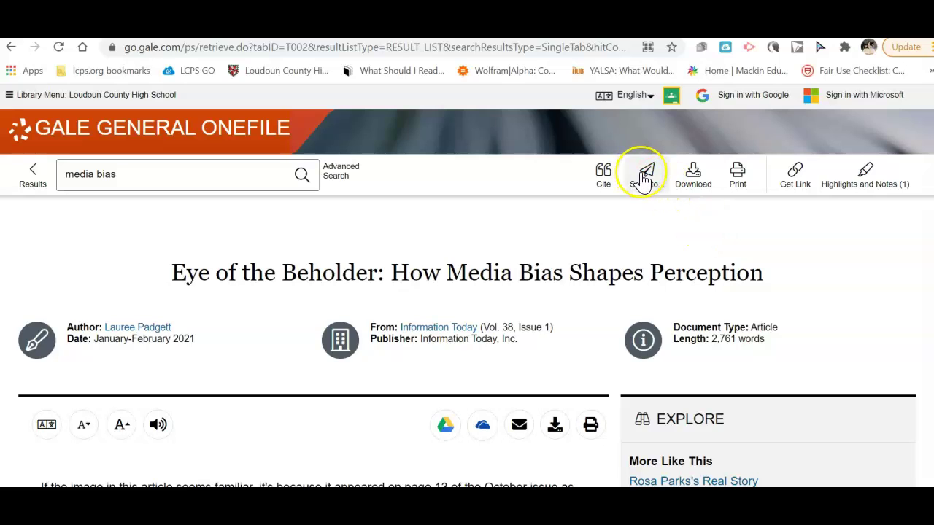
{"action": "left_click", "coordinate": [794, 178]}
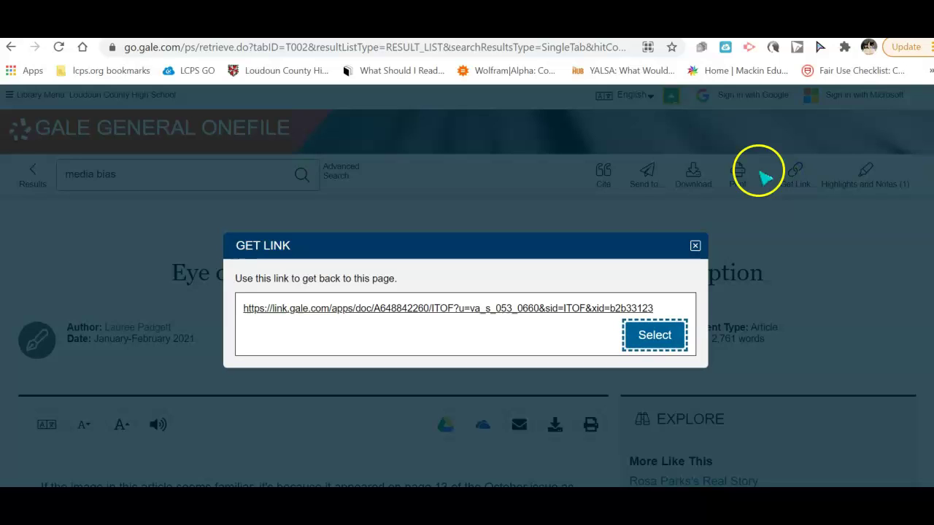
{"action": "left_click", "coordinate": [695, 247]}
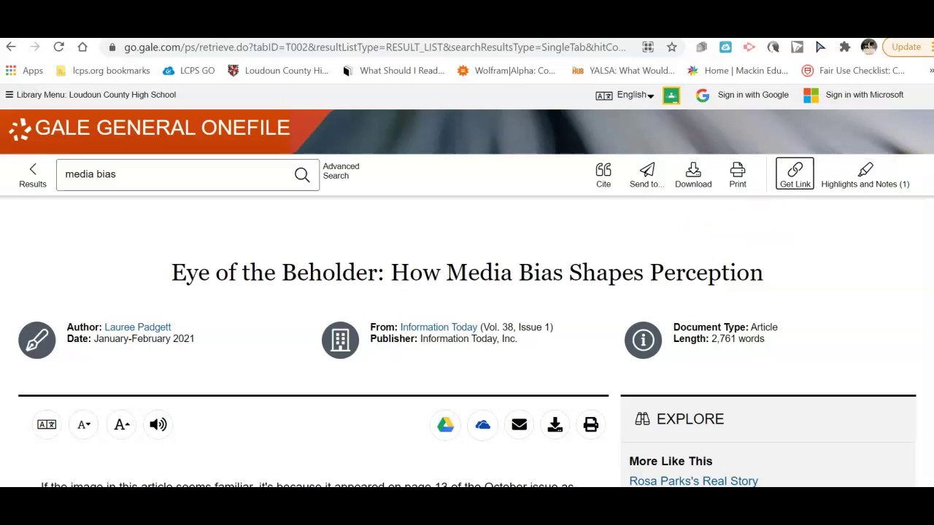
Highlight the article paragraph beginning "It was in the late 1990s" in blue and save the note "This supports my idea of................." on it
{"action": "scroll", "coordinate": [467, 306], "scroll_direction": "down", "scroll_amount": 8}
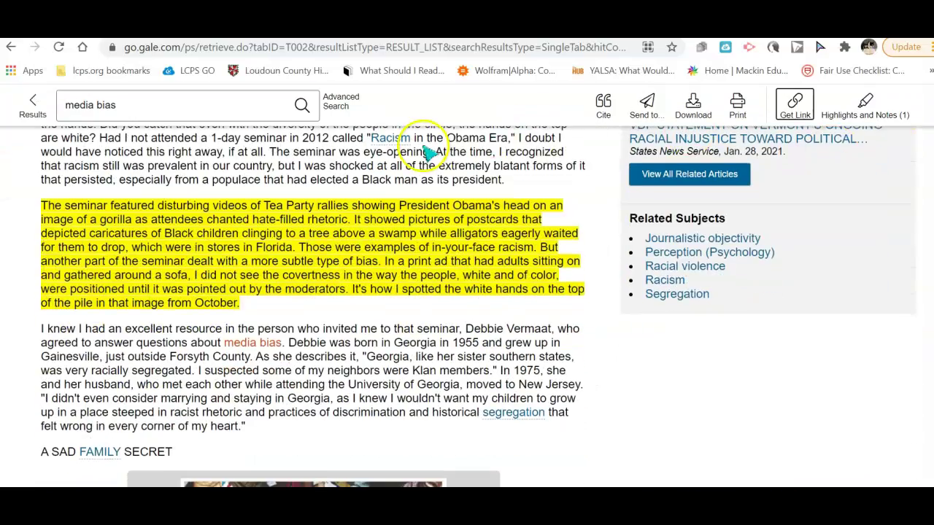
{"action": "left_click", "coordinate": [370, 326]}
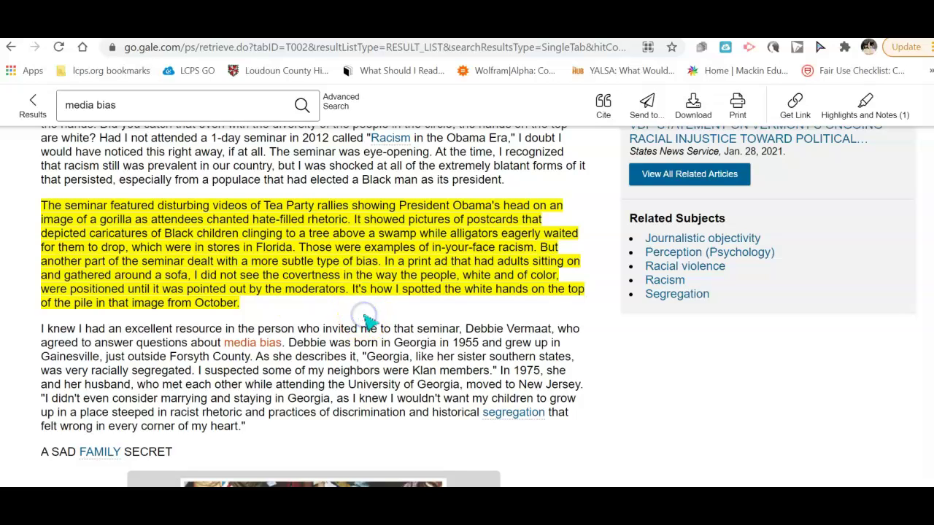
{"action": "left_click", "coordinate": [406, 207]}
{"action": "scroll", "coordinate": [313, 306], "scroll_direction": "down", "scroll_amount": 8}
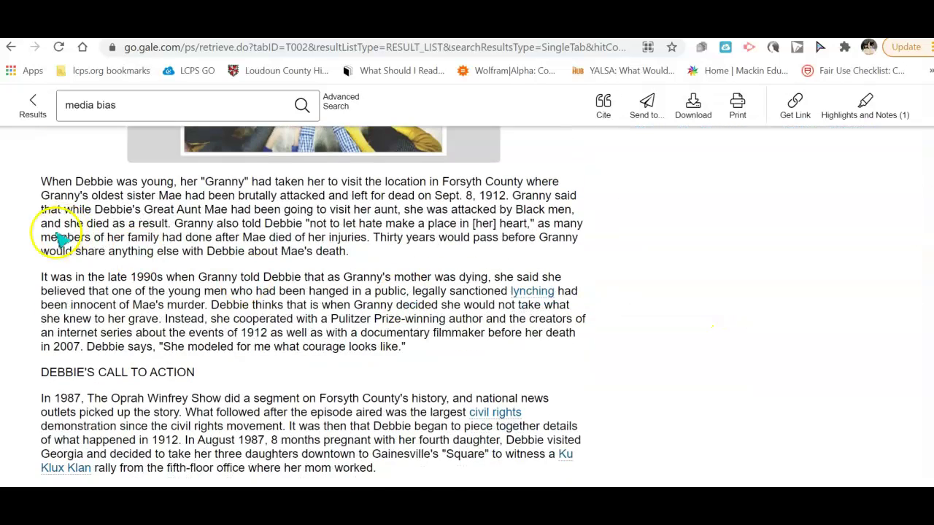
{"action": "left_click_drag", "start_coordinate": [43, 278], "coordinate": [424, 350]}
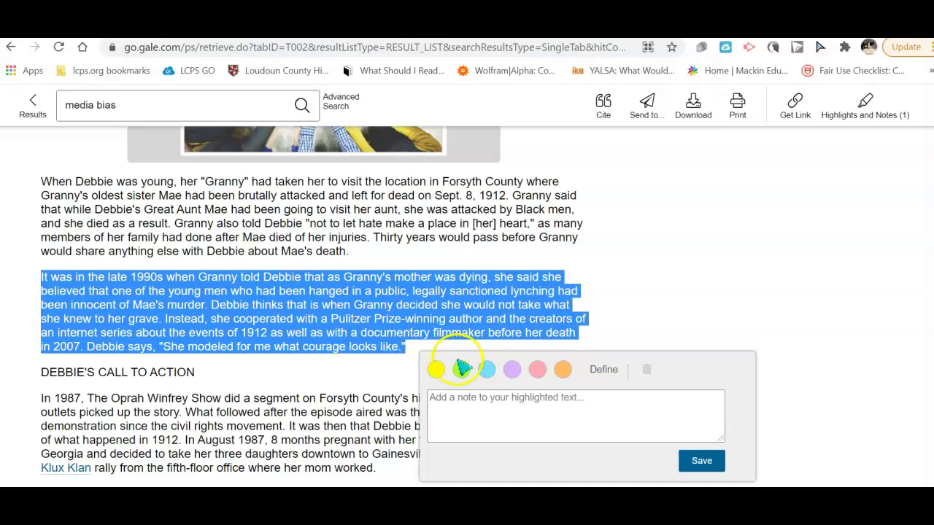
{"action": "left_click", "coordinate": [485, 371]}
{"action": "left_click", "coordinate": [467, 413]}
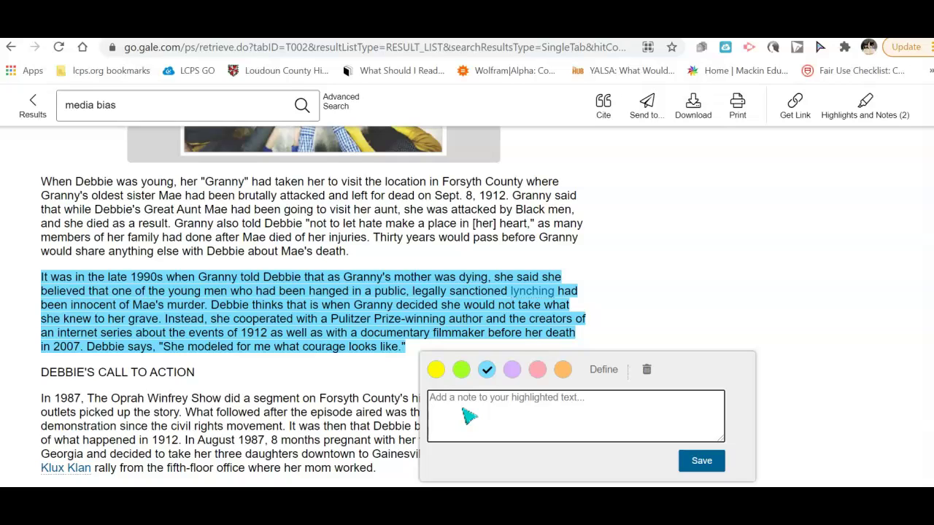
{"action": "type", "text": "Th"}
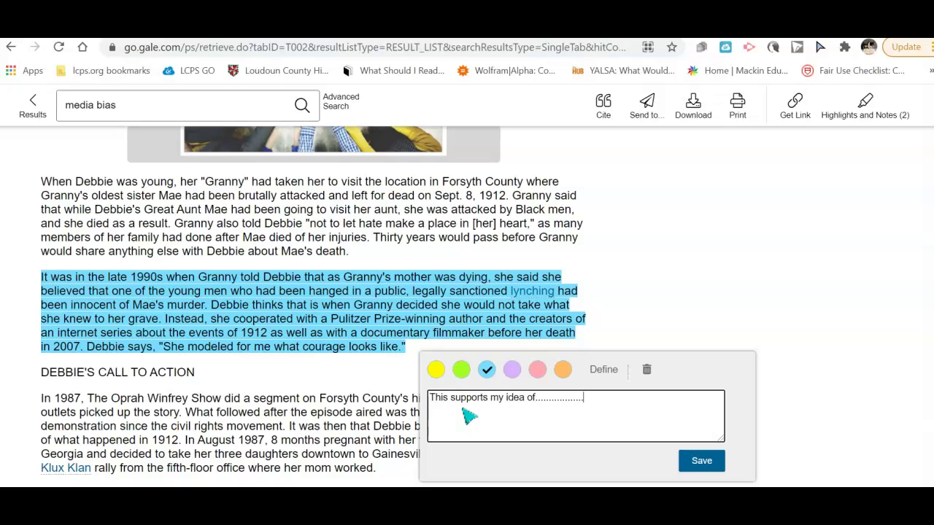
{"action": "left_click", "coordinate": [696, 461]}
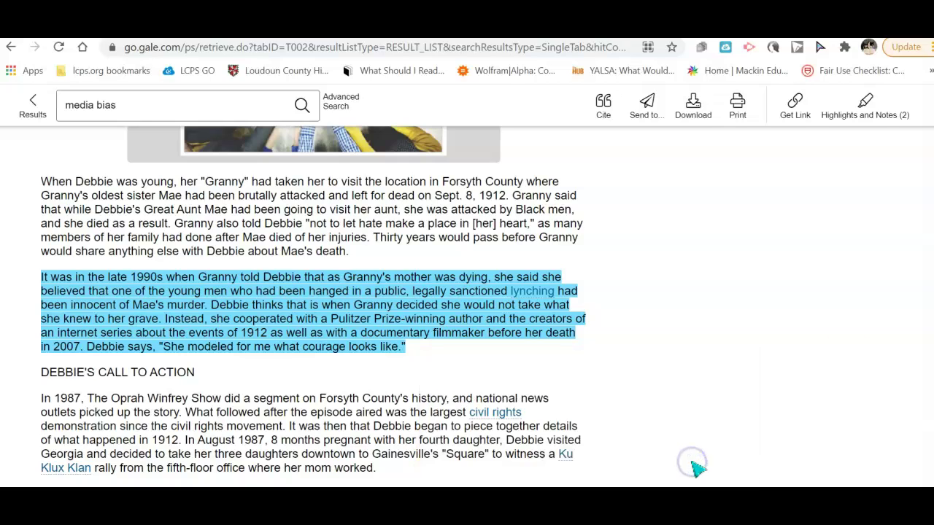
Review the list of highlights and notes made in the article, then close the list
{"action": "right_click", "coordinate": [729, 143]}
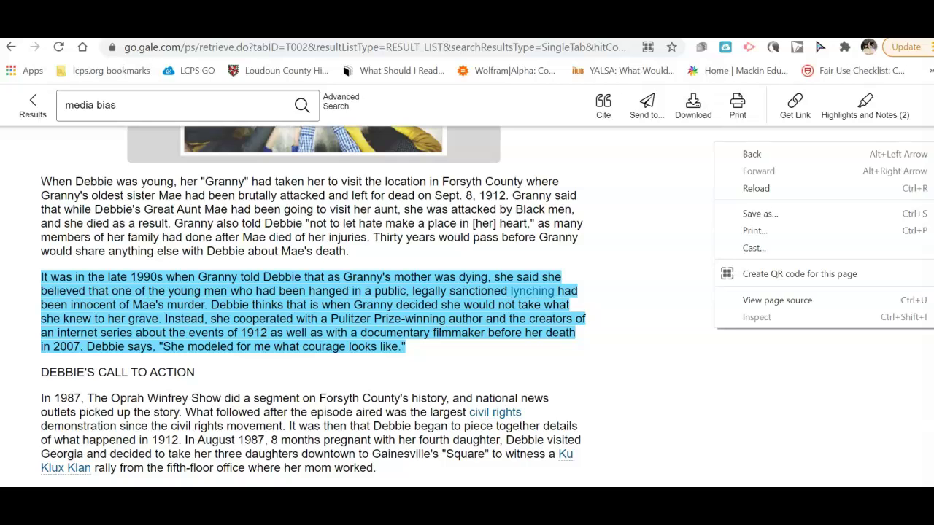
{"action": "left_click", "coordinate": [734, 396]}
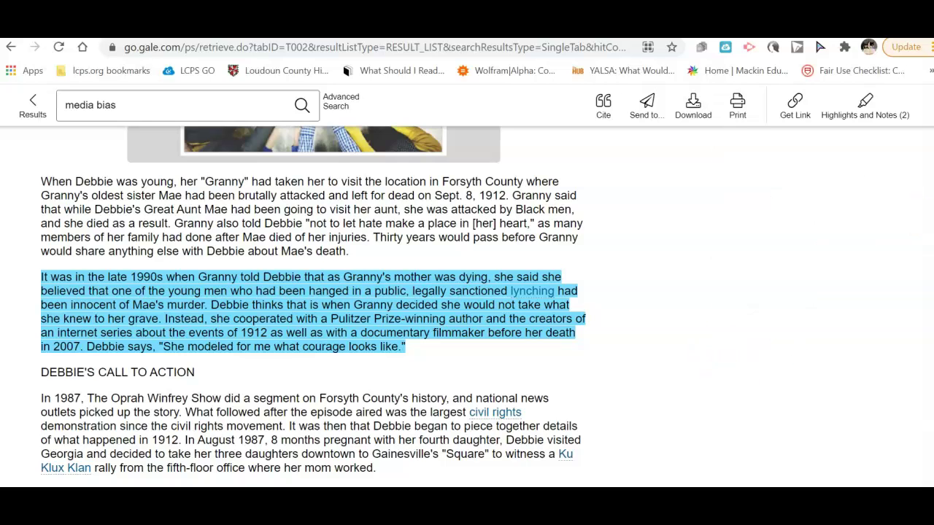
{"action": "right_click", "coordinate": [718, 118]}
{"action": "left_click", "coordinate": [866, 107]}
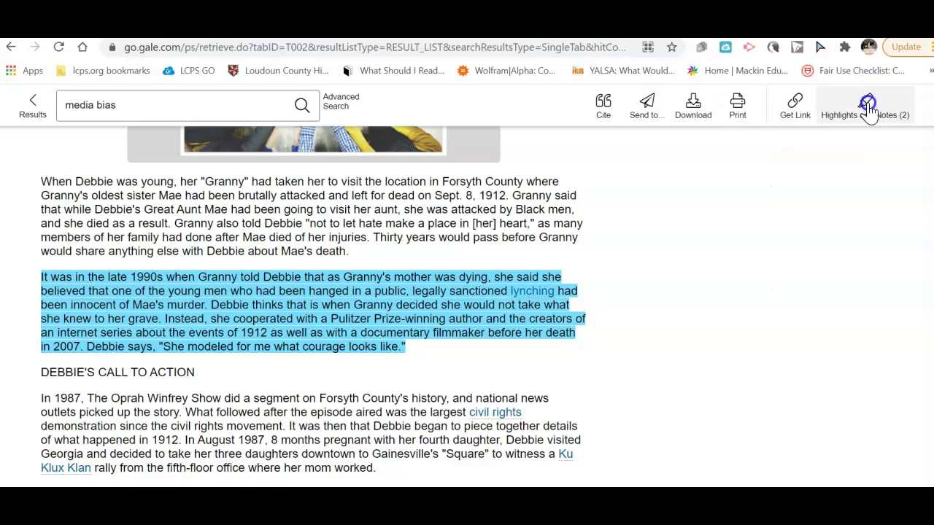
{"action": "left_click", "coordinate": [866, 106]}
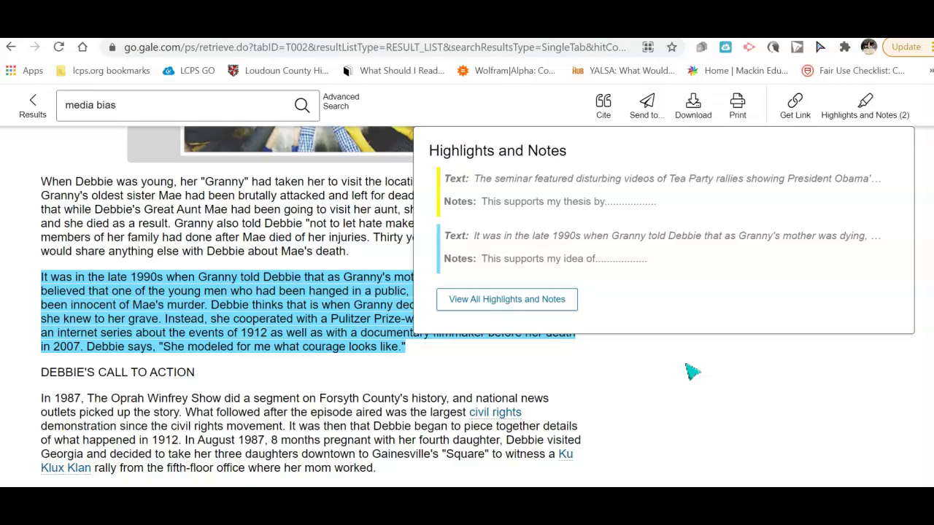
{"action": "left_click", "coordinate": [692, 372]}
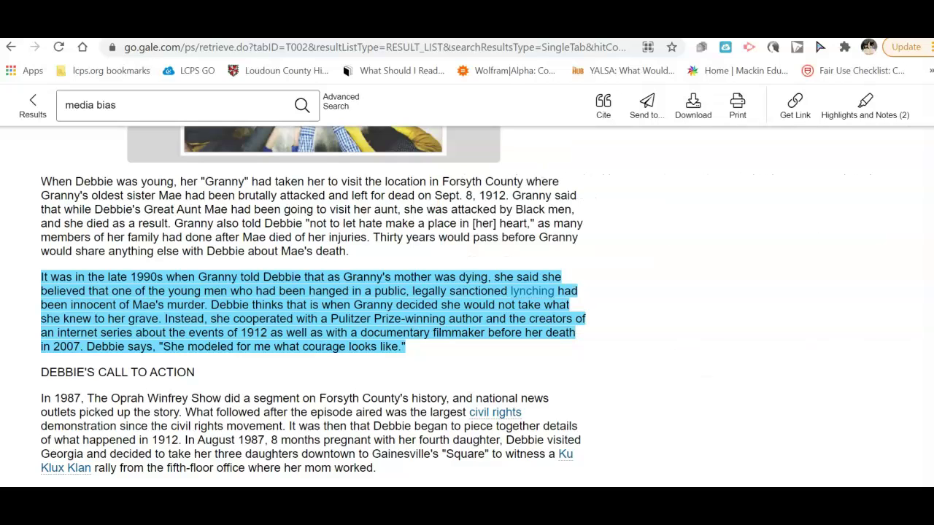
Return to the Gale General OneFile home page and go to Topic Finder
{"action": "key", "text": "Home"}
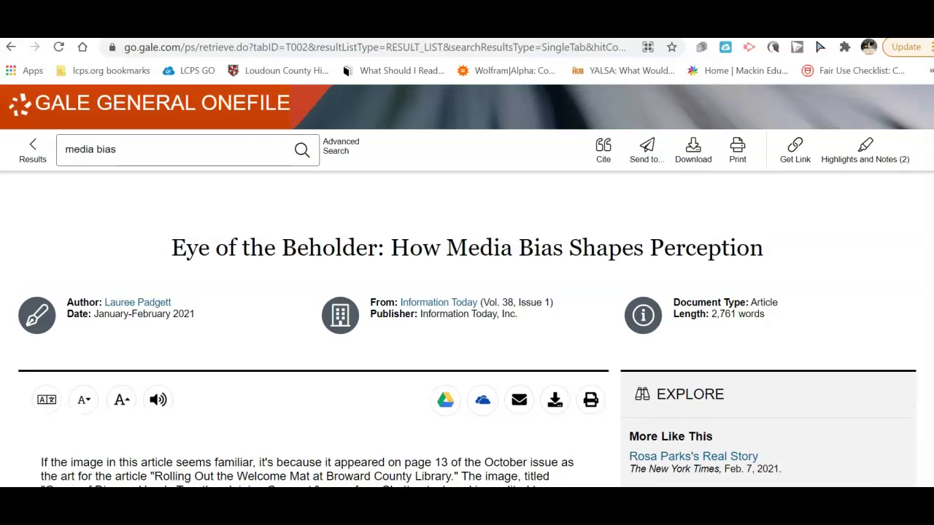
{"action": "scroll", "coordinate": [467, 291], "scroll_direction": "up", "scroll_amount": 1}
{"action": "left_click", "coordinate": [73, 133]}
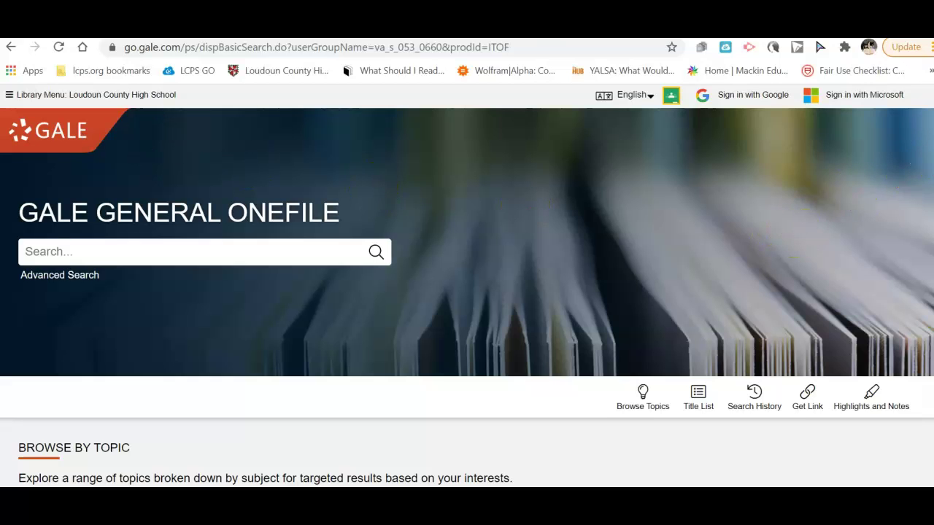
{"action": "scroll", "coordinate": [926, 271], "scroll_direction": "down", "scroll_amount": 3}
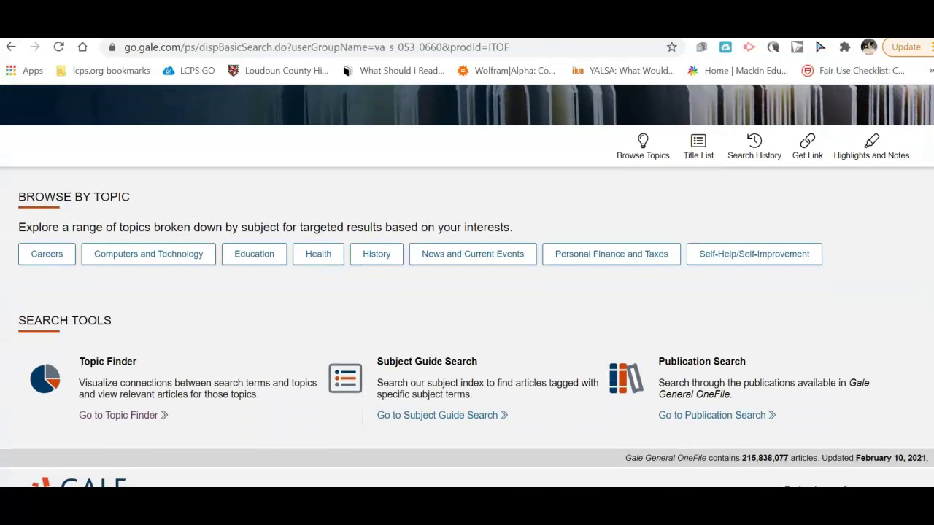
{"action": "left_click", "coordinate": [97, 415]}
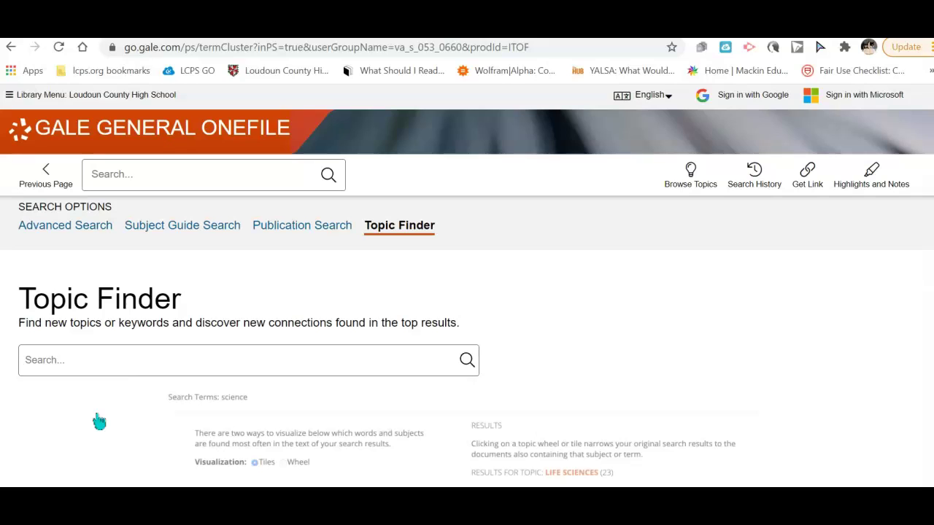
Search Topic Finder for "media bias" and examine the related topics in the Tiles visualization
{"action": "left_click", "coordinate": [142, 363]}
{"action": "type", "text": "ma"}
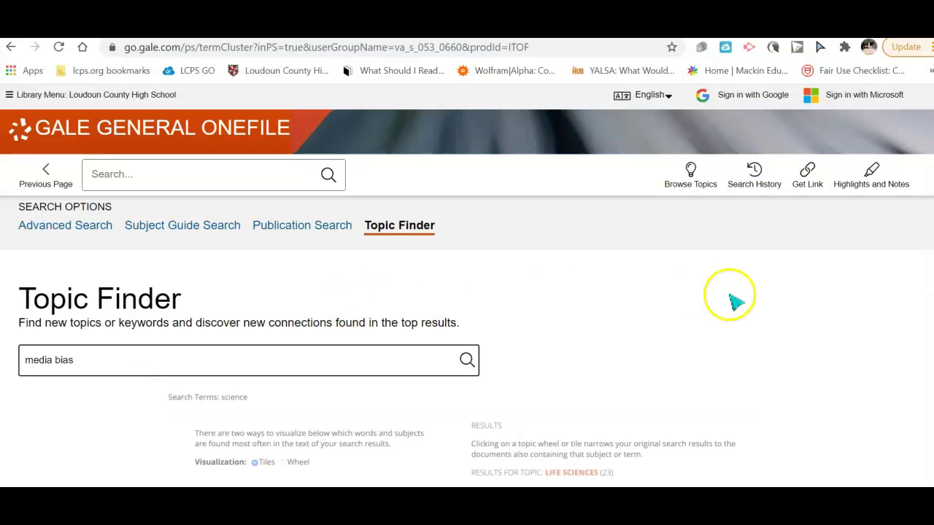
{"action": "left_click", "coordinate": [462, 363]}
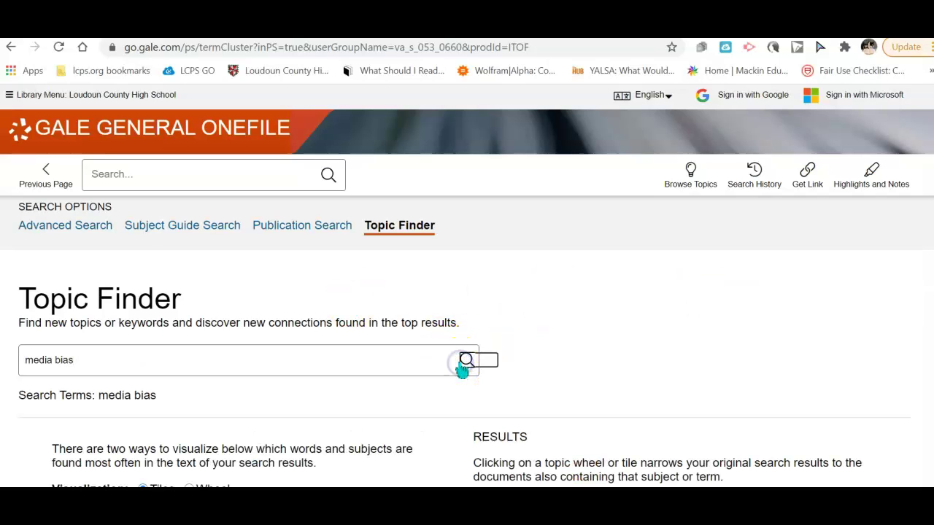
{"action": "scroll", "coordinate": [467, 359], "scroll_direction": "down", "scroll_amount": 4}
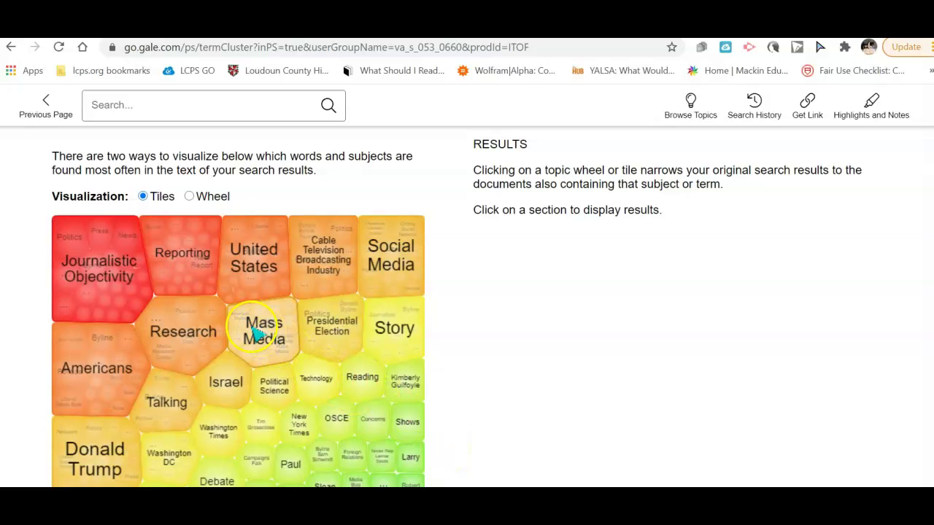
{"action": "left_click", "coordinate": [194, 268]}
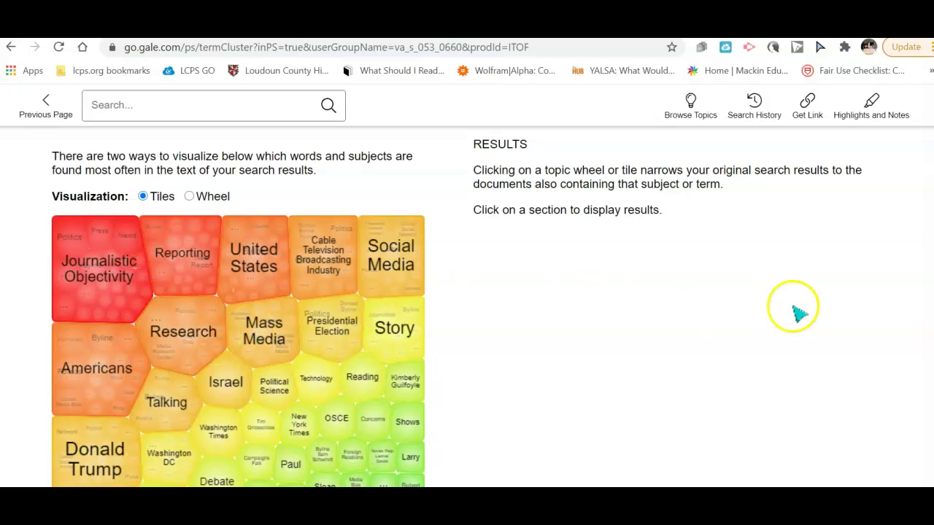
{"action": "scroll", "coordinate": [925, 235], "scroll_direction": "up", "scroll_amount": 3}
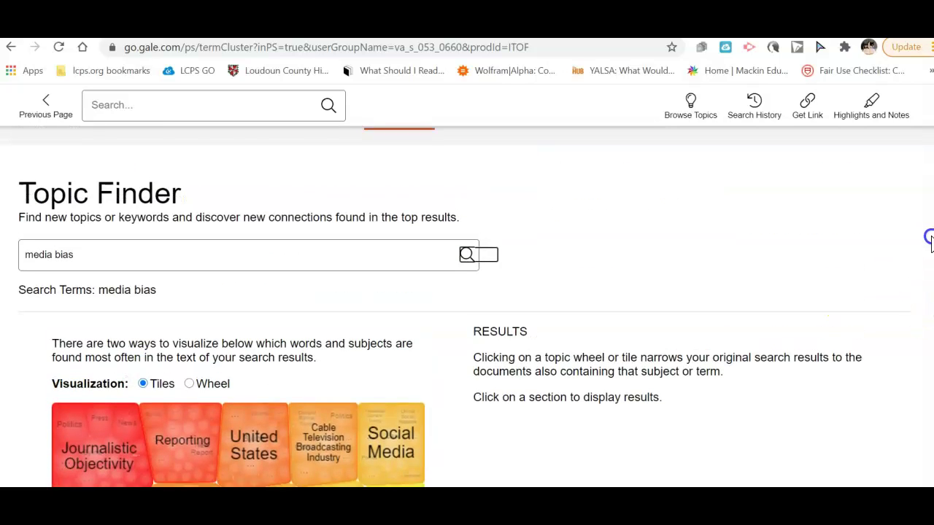
Switch the Topic Finder visualization to Wheel and examine its topic sections and subtopics, such as Americans and Journalistic Objectivity
{"action": "left_click", "coordinate": [189, 395]}
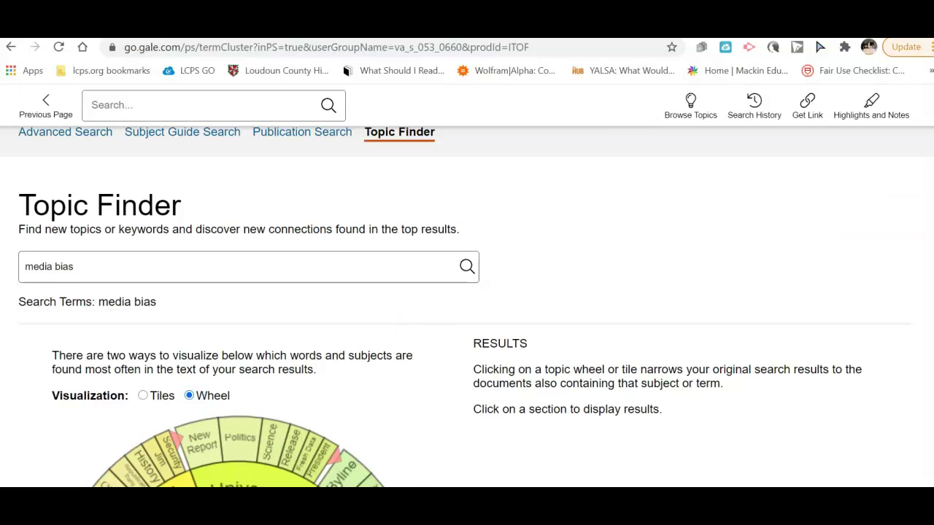
{"action": "scroll", "coordinate": [925, 292], "scroll_direction": "down", "scroll_amount": 4}
{"action": "left_click", "coordinate": [277, 330]}
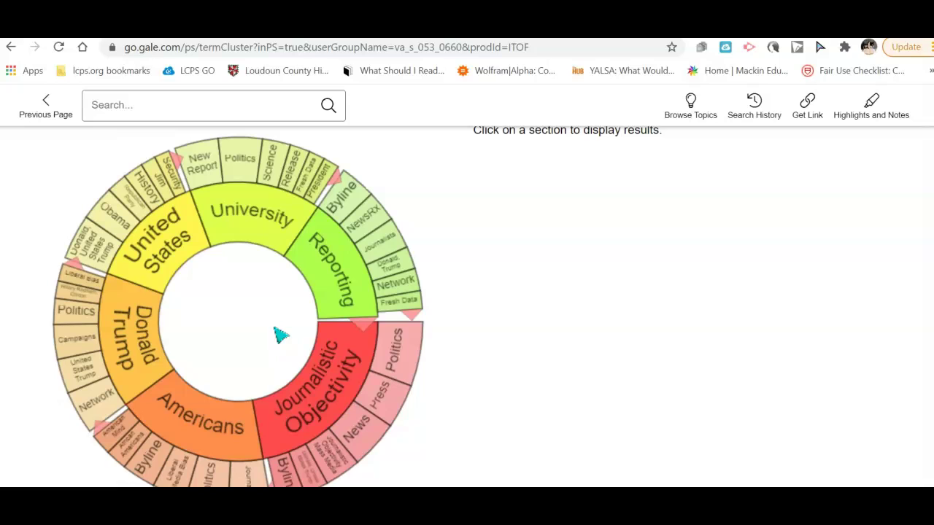
{"action": "left_click", "coordinate": [243, 324]}
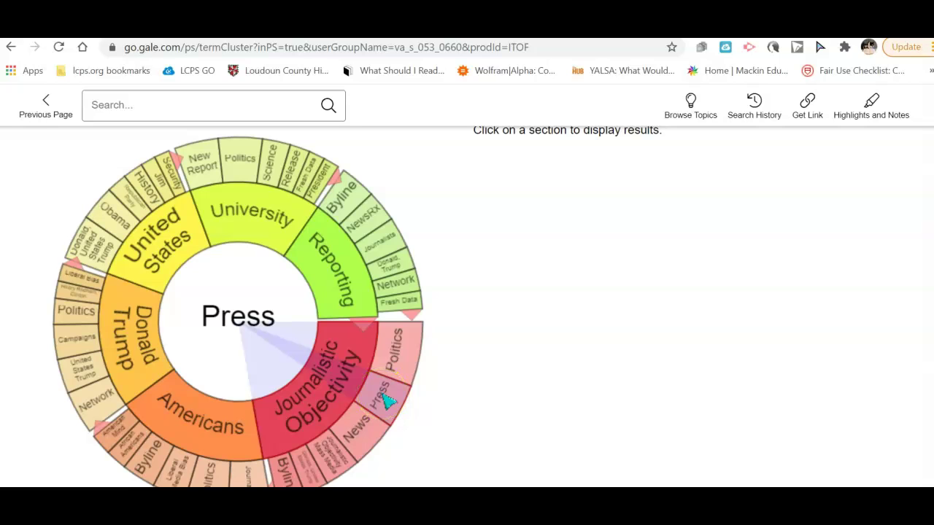
{"action": "left_click", "coordinate": [310, 378]}
{"action": "left_click", "coordinate": [192, 438]}
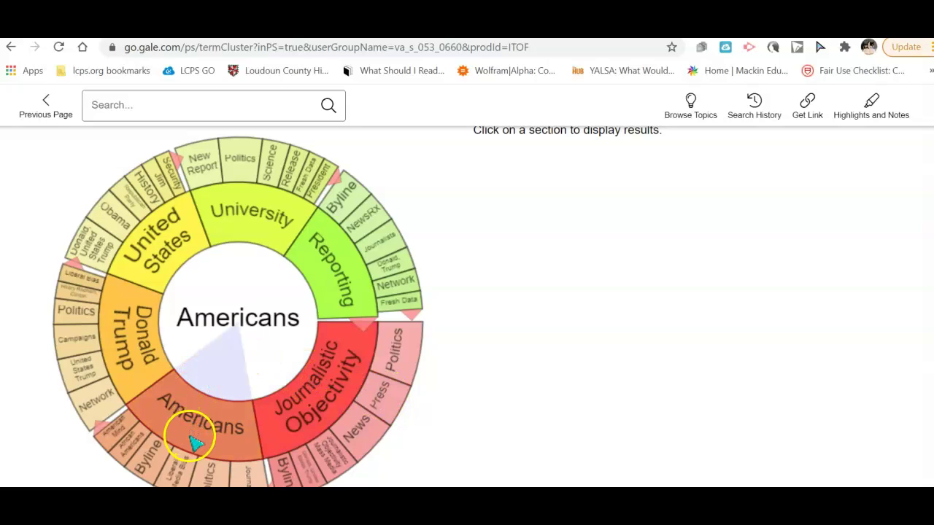
{"action": "left_click", "coordinate": [157, 473]}
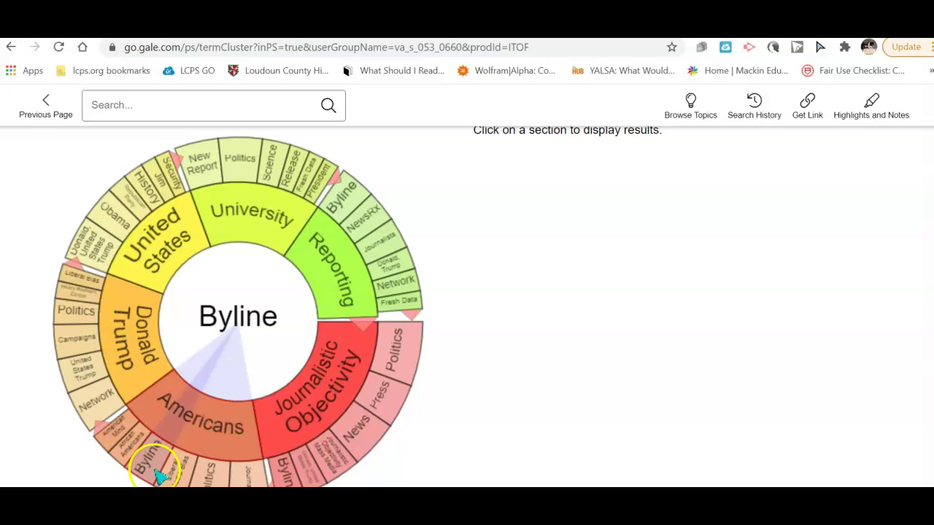
{"action": "left_click", "coordinate": [255, 306]}
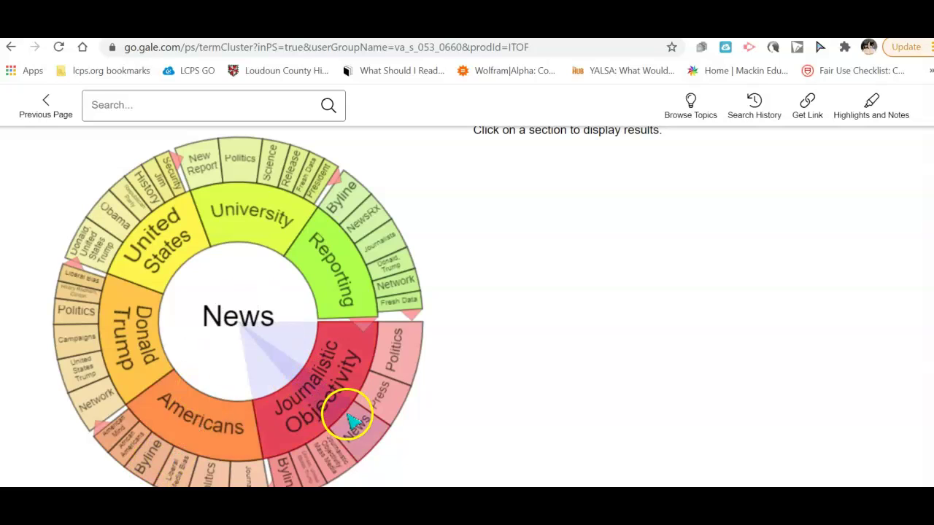
Show the results for the Press subtopic under Journalistic Objectivity, open "Media bias: fact, not fiction?", and skim the article
{"action": "left_click", "coordinate": [388, 403]}
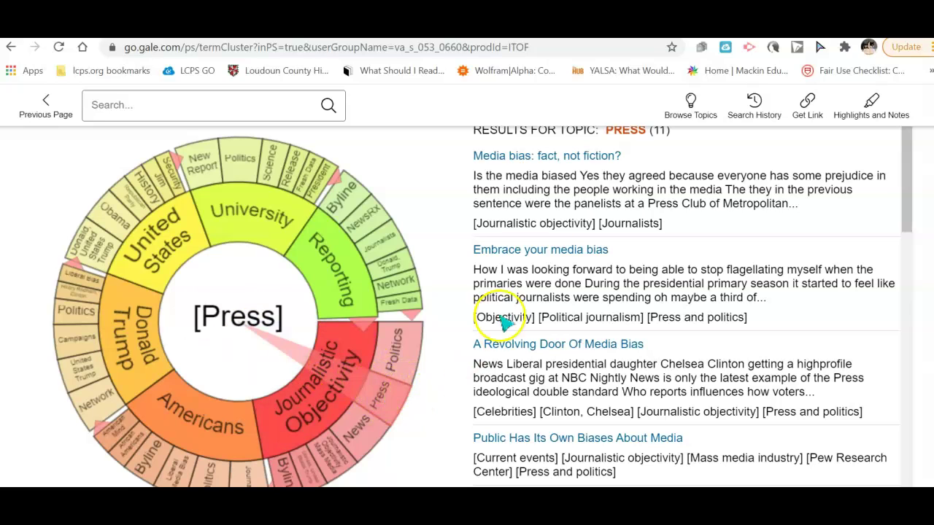
{"action": "left_click", "coordinate": [493, 166]}
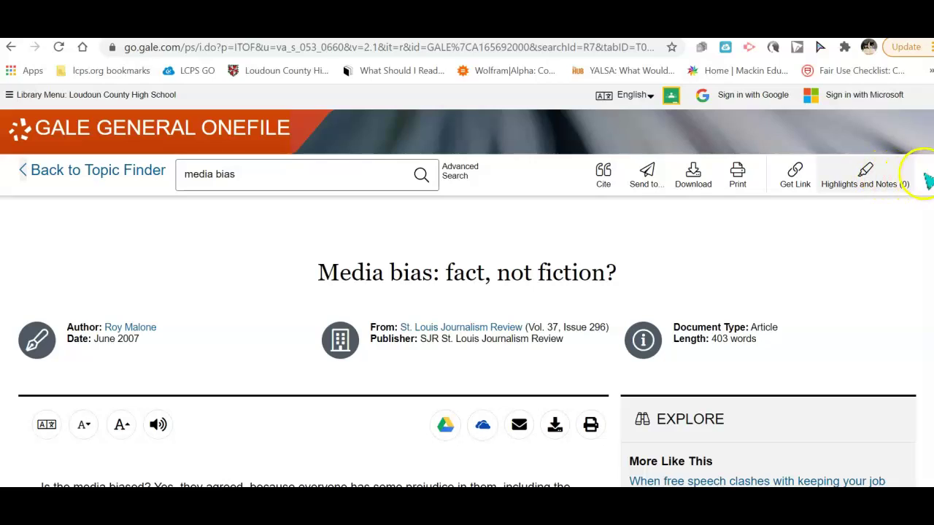
{"action": "left_click_drag", "start_coordinate": [927, 186], "coordinate": [919, 288]}
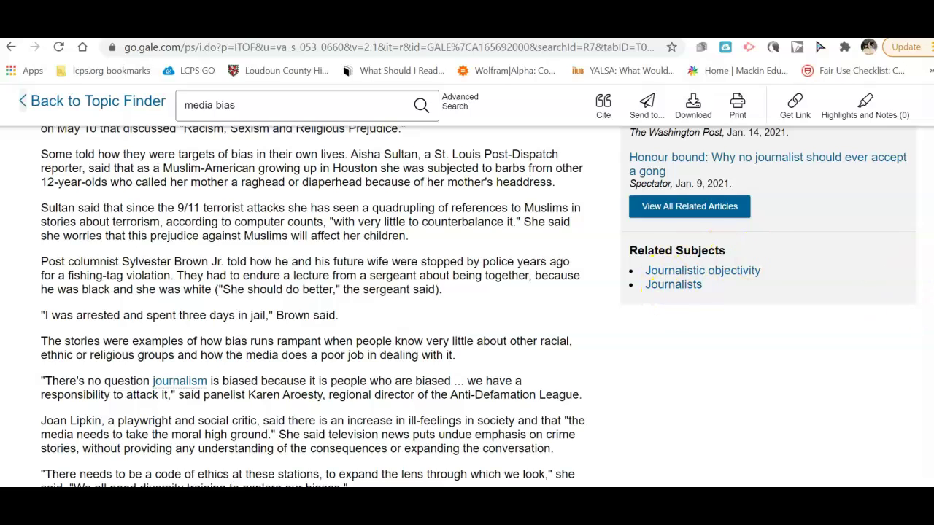
{"action": "scroll", "coordinate": [928, 251], "scroll_direction": "up", "scroll_amount": 3}
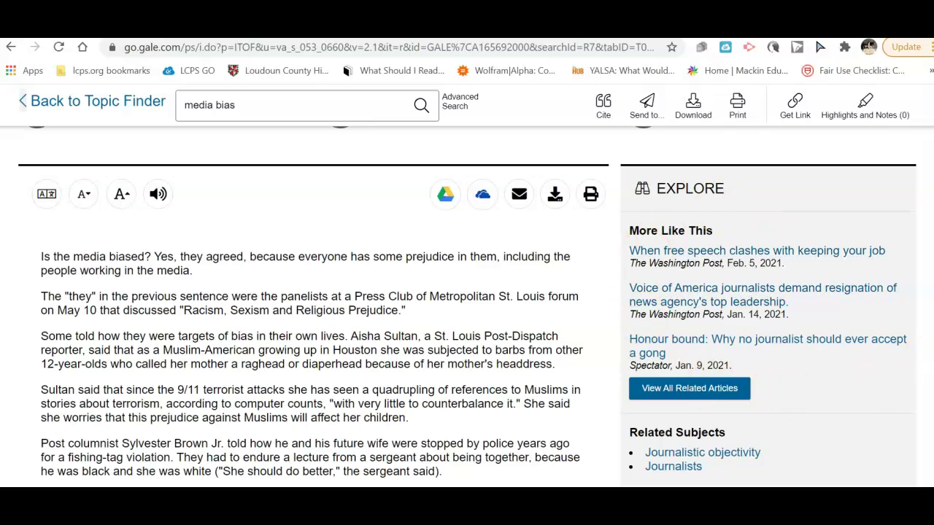
{"action": "scroll", "coordinate": [928, 217], "scroll_direction": "up", "scroll_amount": 3}
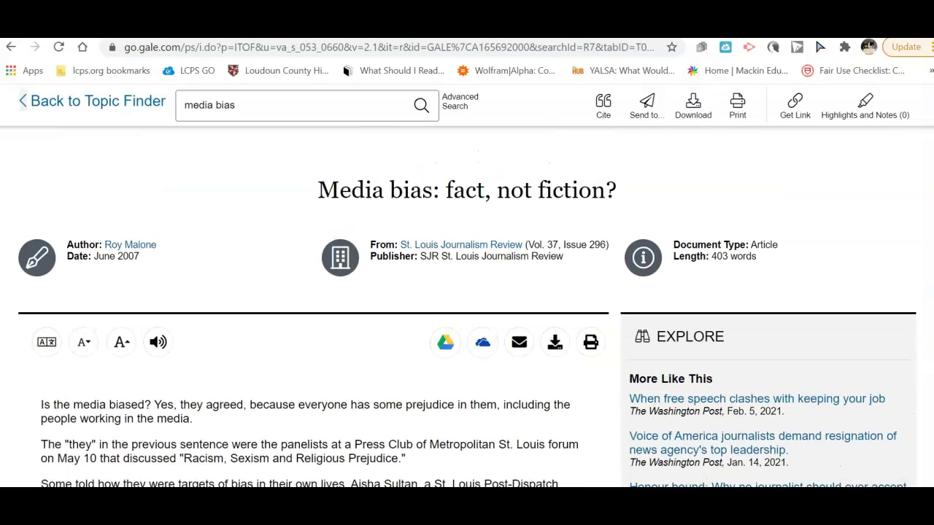